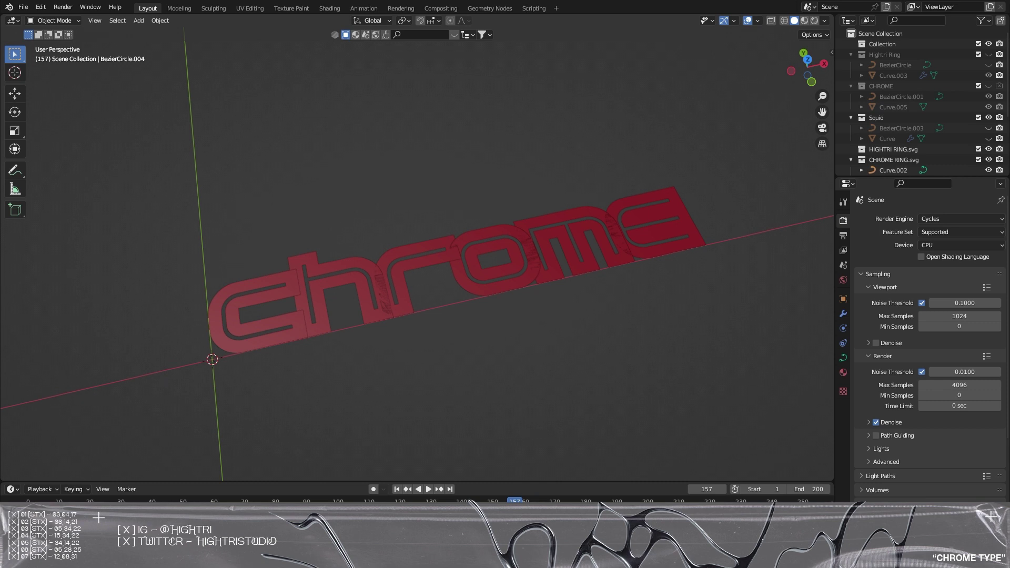
Shift-select the c, h, r, o, m and e letter curves, then orbit until the word lies level
{"action": "left_click", "coordinate": [302, 321]}
{"action": "left_click", "coordinate": [350, 312], "text": "shift"}
{"action": "left_click", "coordinate": [422, 293], "text": "shift"}
{"action": "left_click", "coordinate": [498, 276], "text": "shift"}
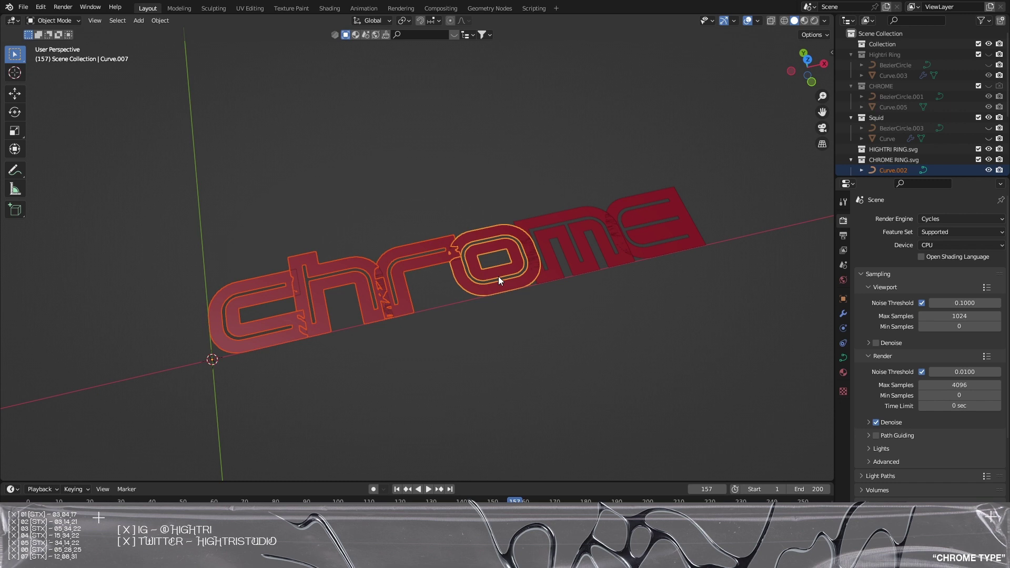
{"action": "left_click", "coordinate": [596, 260], "text": "shift"}
{"action": "left_click", "coordinate": [622, 262], "text": "shift"}
{"action": "middle_click_drag", "start_coordinate": [622, 262], "coordinate": [521, 301]}
{"action": "left_click", "coordinate": [23, 7]}
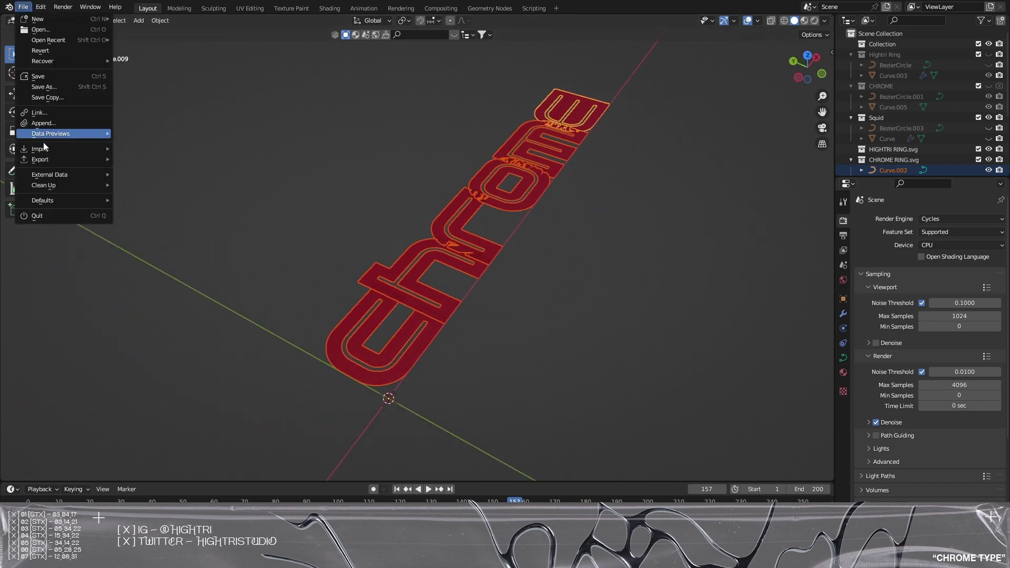
{"action": "middle_click_drag", "start_coordinate": [587, 306], "coordinate": [431, 304]}
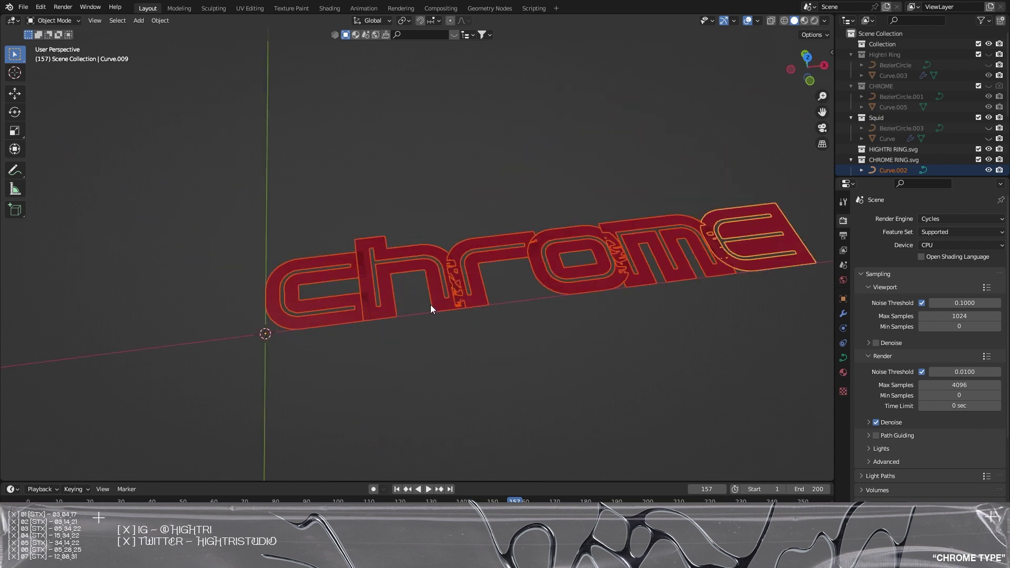
In Curve data properties, extrude the e and set the m's Extrude to 0.018 m
{"action": "left_click", "coordinate": [844, 359]}
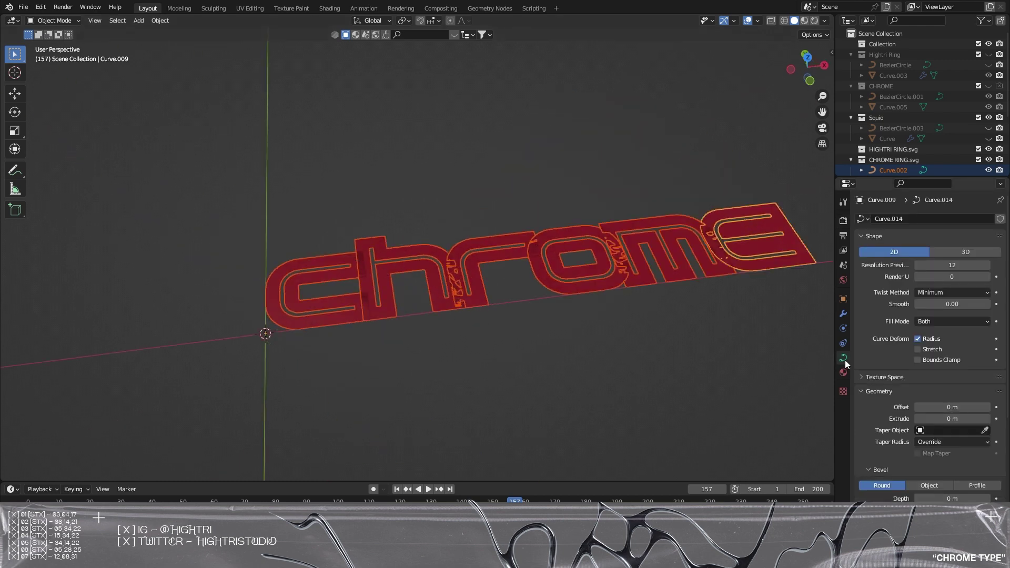
{"action": "left_click_drag", "start_coordinate": [929, 417], "coordinate": [979, 417]}
{"action": "middle_click_drag", "start_coordinate": [452, 305], "coordinate": [551, 362]}
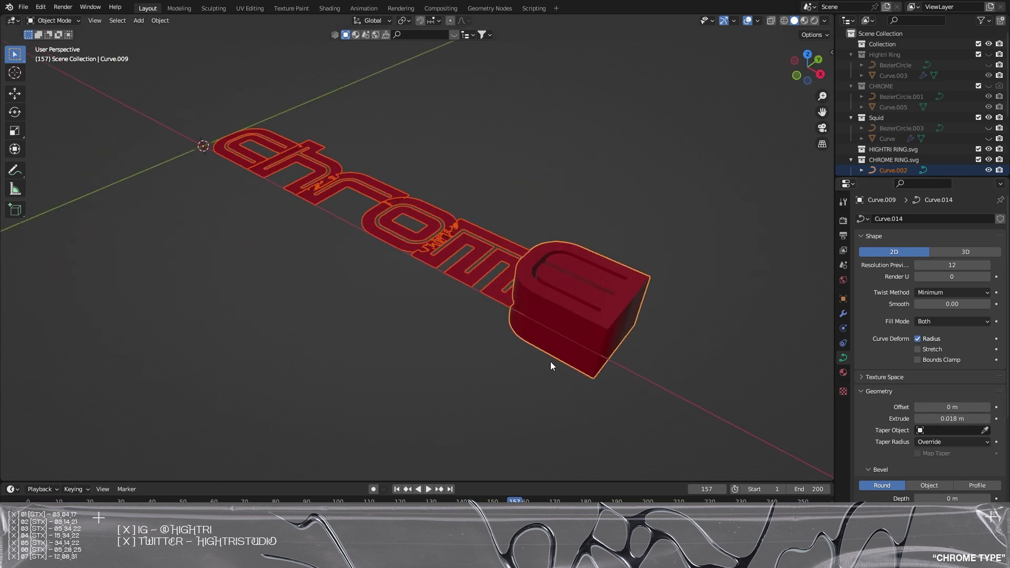
{"action": "left_click", "coordinate": [472, 296]}
{"action": "left_click", "coordinate": [942, 418]}
{"action": "type", "text": "0.018"}
{"action": "key", "text": "Return"}
Give the o, h and c letters the same 0.018 m extrusion
{"action": "left_click", "coordinate": [389, 222]}
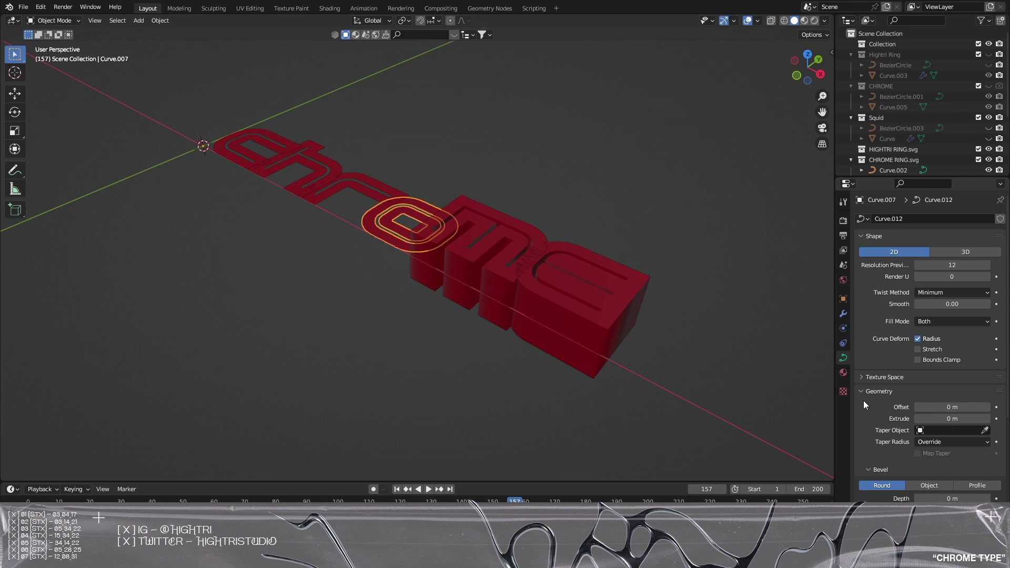
{"action": "left_click", "coordinate": [926, 418]}
{"action": "type", "text": "0.018"}
{"action": "key", "text": "Return"}
{"action": "left_click", "coordinate": [324, 181]}
{"action": "left_click", "coordinate": [942, 419]}
{"action": "type", "text": "0.018"}
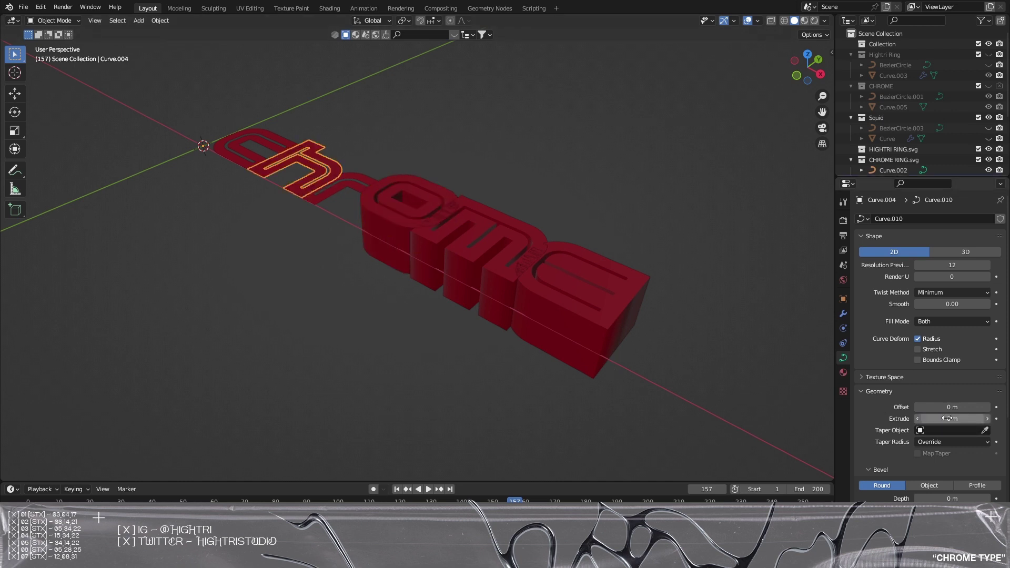
{"action": "key", "text": "Return"}
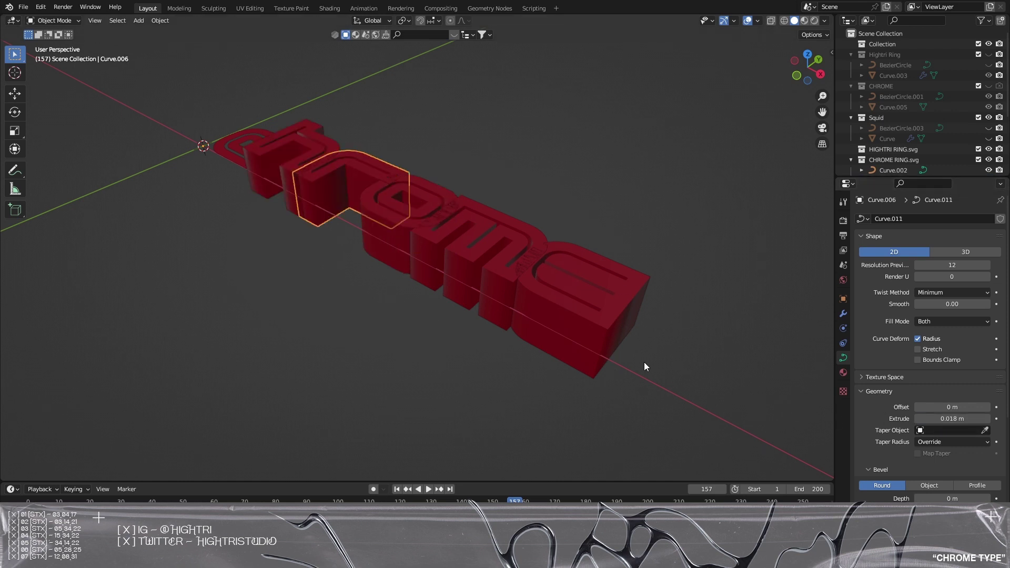
{"action": "left_click", "coordinate": [238, 163]}
{"action": "left_click", "coordinate": [942, 419]}
{"action": "type", "text": "0.018"}
{"action": "key", "text": "Return"}
Select the r and m letters and nudge them slightly along Z
{"action": "middle_click_drag", "start_coordinate": [573, 372], "coordinate": [493, 294]}
{"action": "left_click", "coordinate": [427, 252]}
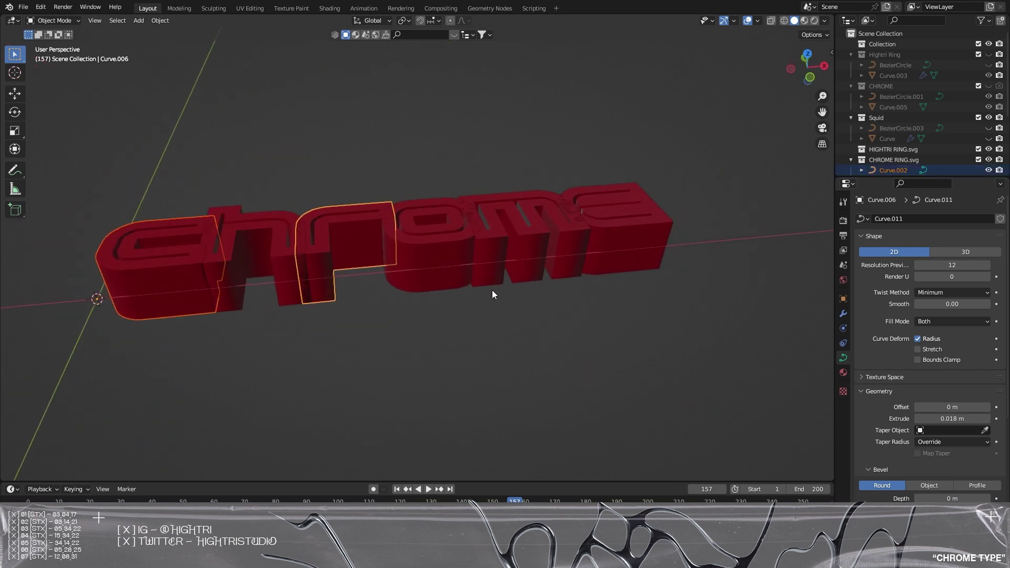
{"action": "left_click", "coordinate": [493, 263], "text": "shift"}
{"action": "key", "text": "g"}
{"action": "key", "text": "z"}
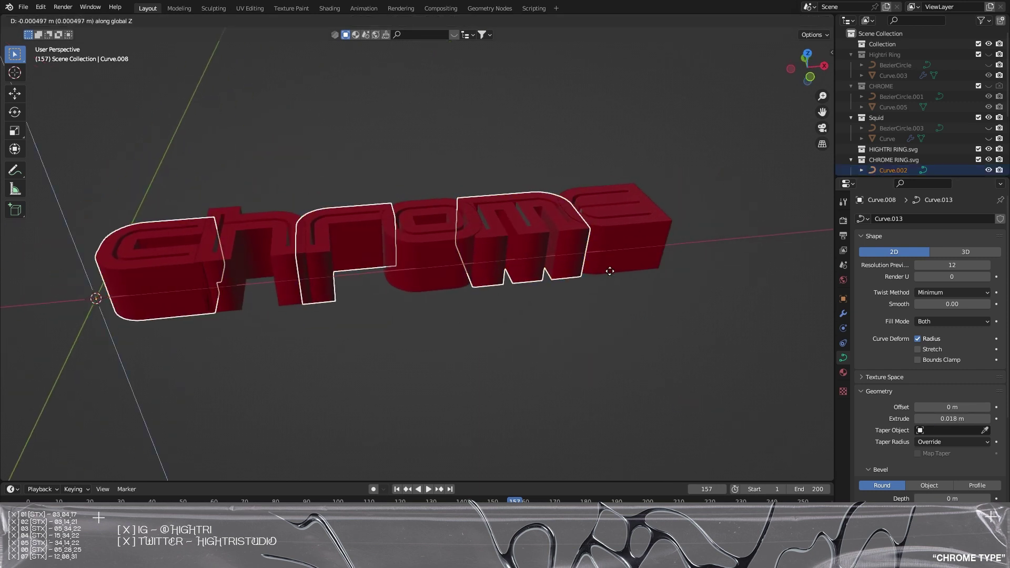
{"action": "left_click", "coordinate": [510, 276]}
Nudge the r and m slightly along X and then Y, ending in a near-front view
{"action": "middle_click_drag", "start_coordinate": [510, 275], "coordinate": [551, 281]}
{"action": "key", "text": "g"}
{"action": "key", "text": "x"}
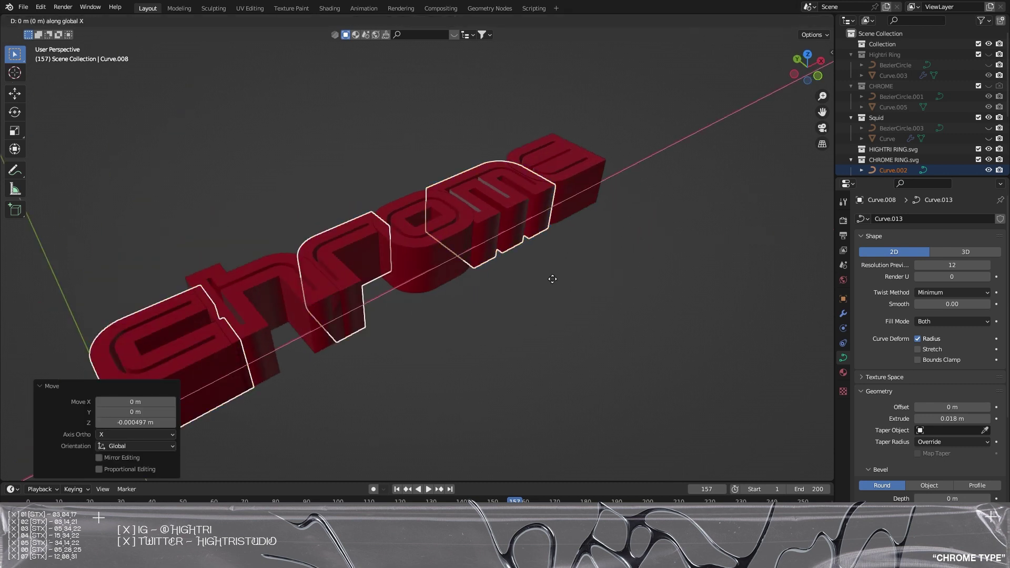
{"action": "left_click", "coordinate": [549, 281]}
{"action": "key", "text": "g"}
{"action": "key", "text": "y"}
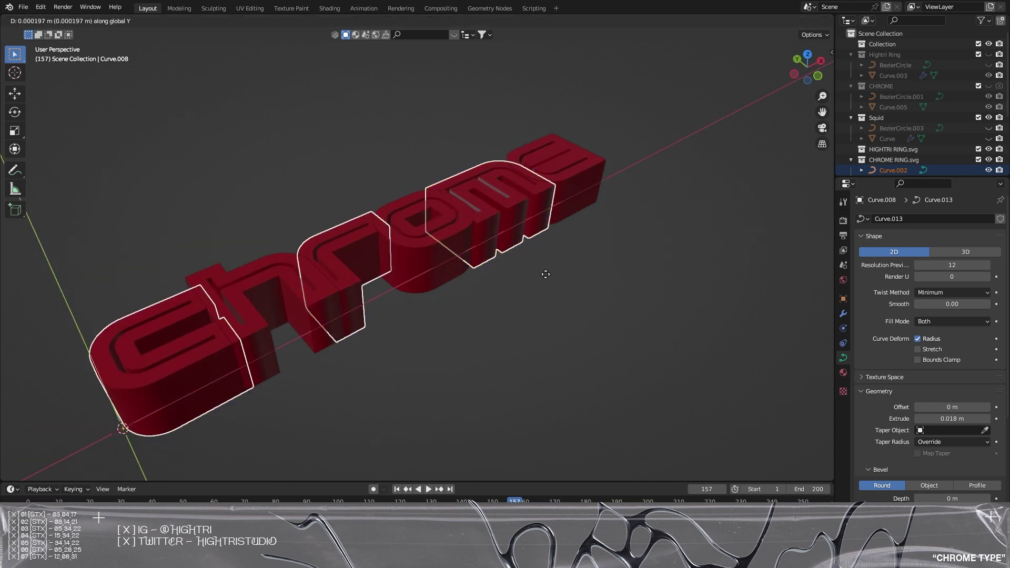
{"action": "left_click", "coordinate": [541, 288]}
{"action": "middle_click_drag", "start_coordinate": [541, 288], "coordinate": [569, 315]}
Convert all the letter curves to mesh and join them into Curve.002, toggling Edit Mode briefly
{"action": "key", "text": "a"}
{"action": "left_click", "coordinate": [160, 20]}
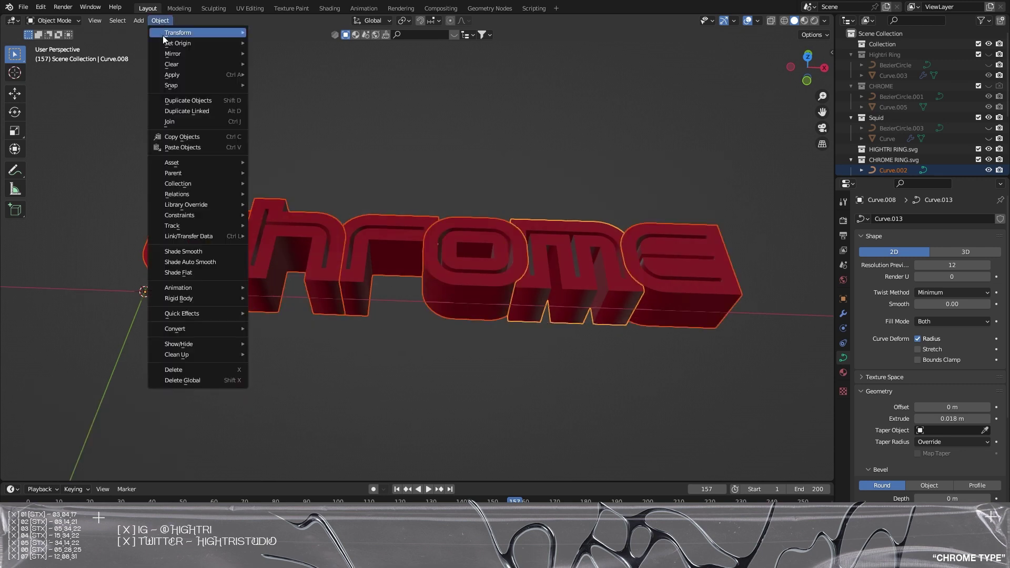
{"action": "mouse_move", "coordinate": [198, 328]}
{"action": "left_click", "coordinate": [269, 340]}
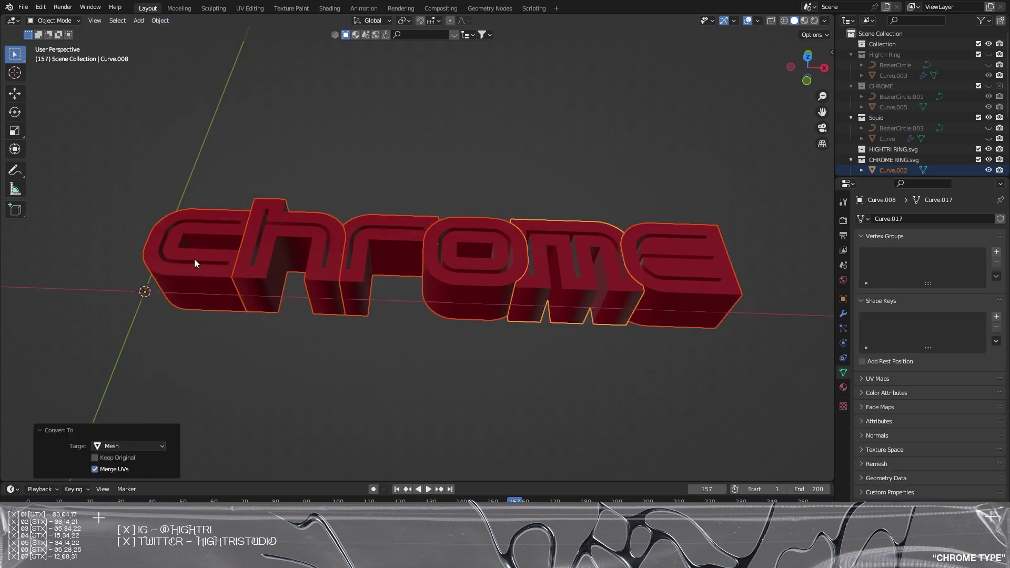
{"action": "key", "text": "ctrl+j"}
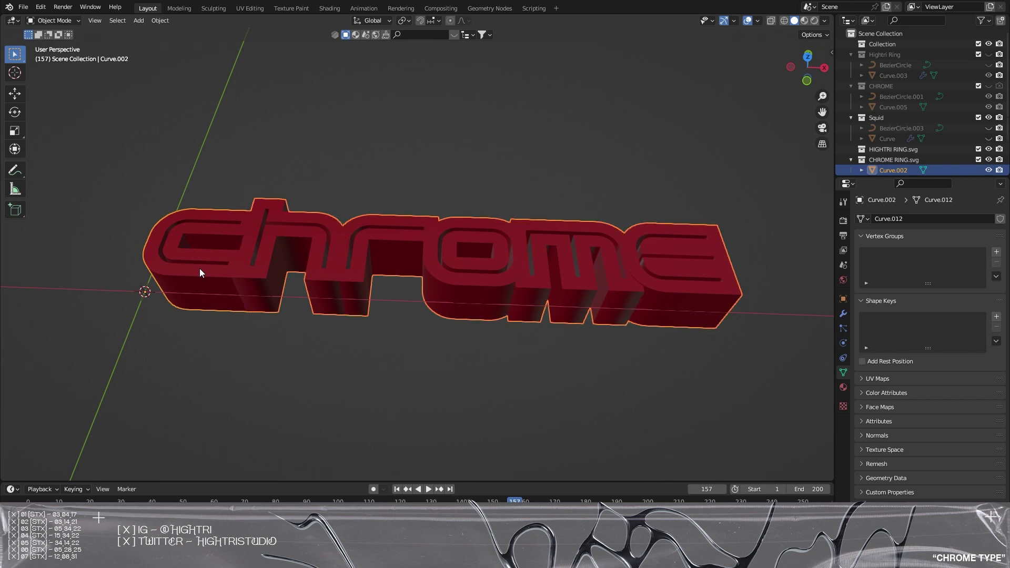
{"action": "key", "text": "Tab"}
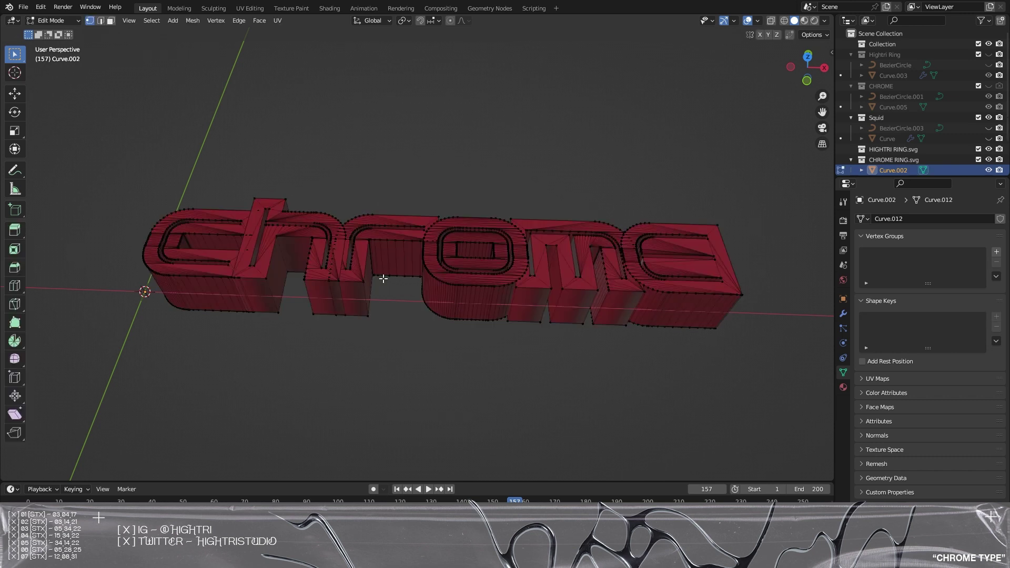
{"action": "key", "text": "Tab"}
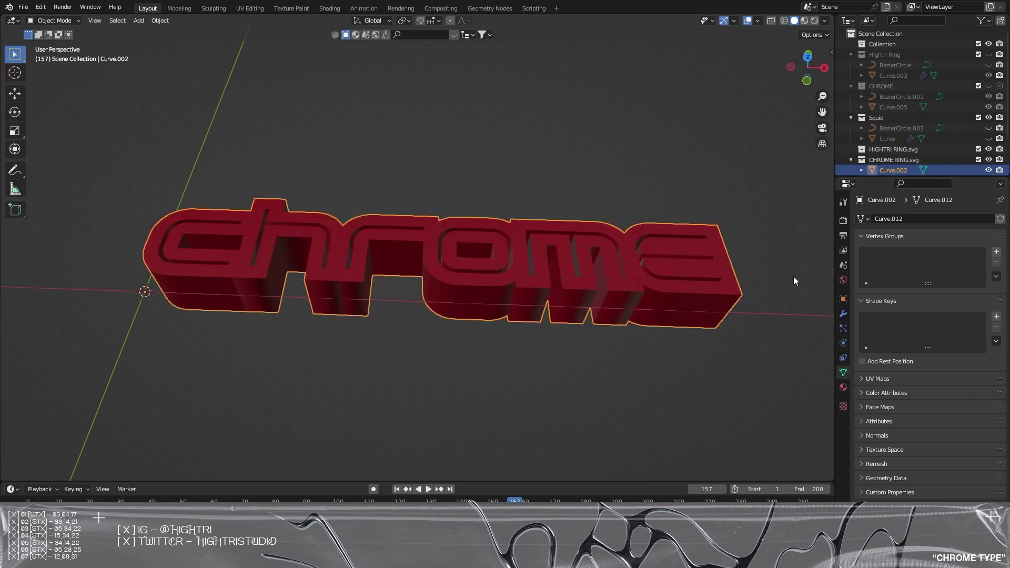
Add a Remesh modifier to Curve.002 and lower its Voxel Size to 0.000681 m
{"action": "left_click", "coordinate": [844, 314]}
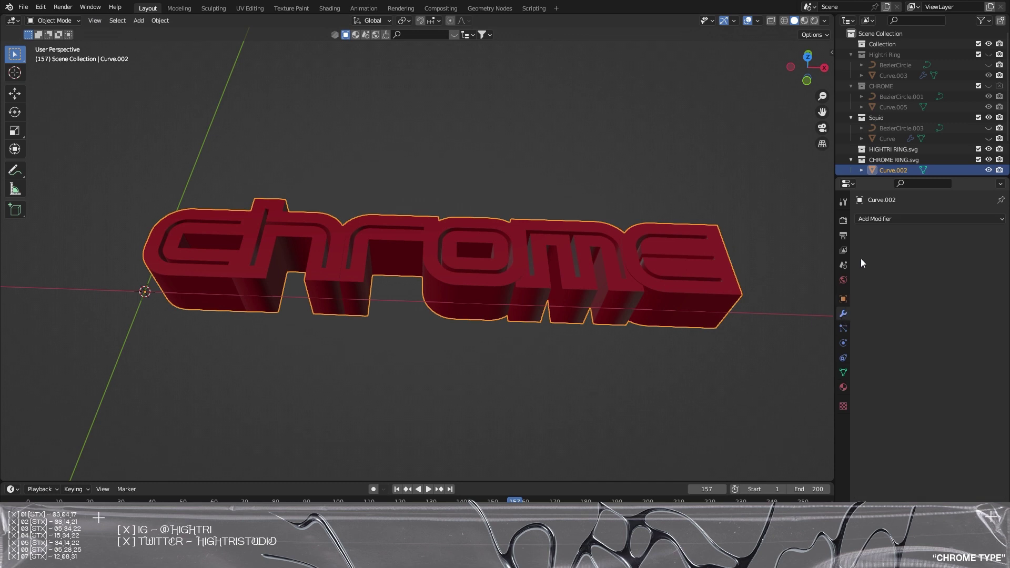
{"action": "left_click", "coordinate": [887, 219]}
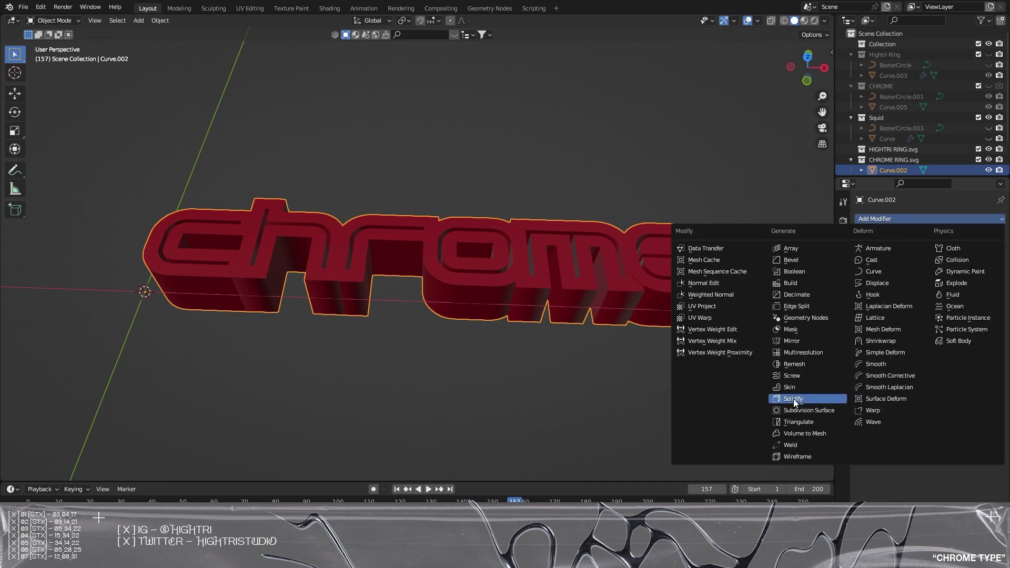
{"action": "left_click", "coordinate": [794, 364]}
{"action": "left_click_drag", "start_coordinate": [968, 262], "coordinate": [788, 263]}
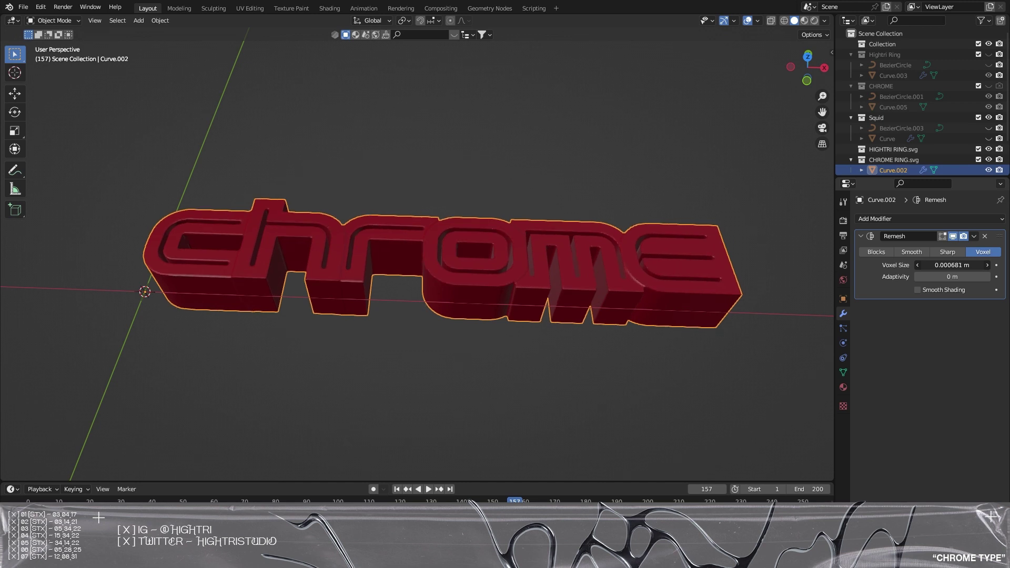
Apply the Remesh modifier and give the word smooth shading
{"action": "left_click", "coordinate": [975, 237]}
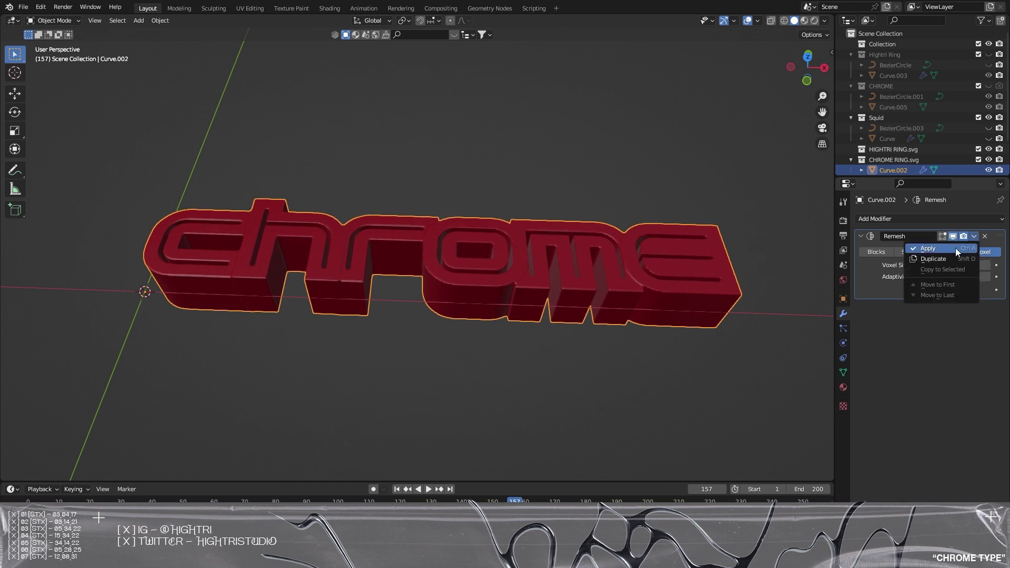
{"action": "left_click", "coordinate": [957, 252]}
{"action": "right_click", "coordinate": [271, 245]}
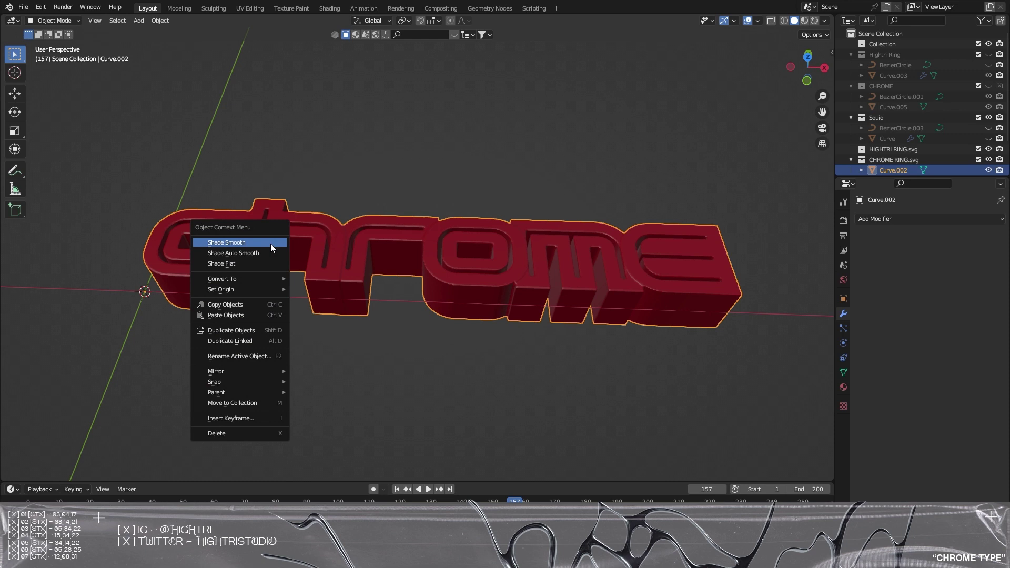
{"action": "left_click", "coordinate": [271, 245]}
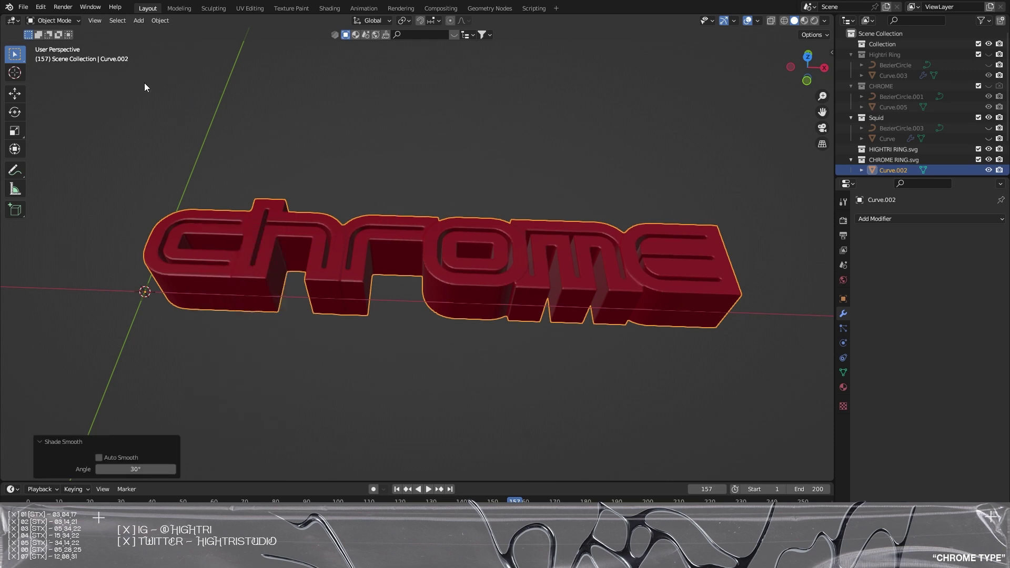
Set the origin to geometry and snap the chrome text to the 3D cursor with Selection to Cursor
{"action": "left_click", "coordinate": [161, 21]}
{"action": "mouse_move", "coordinate": [181, 44]}
{"action": "left_click", "coordinate": [301, 55]}
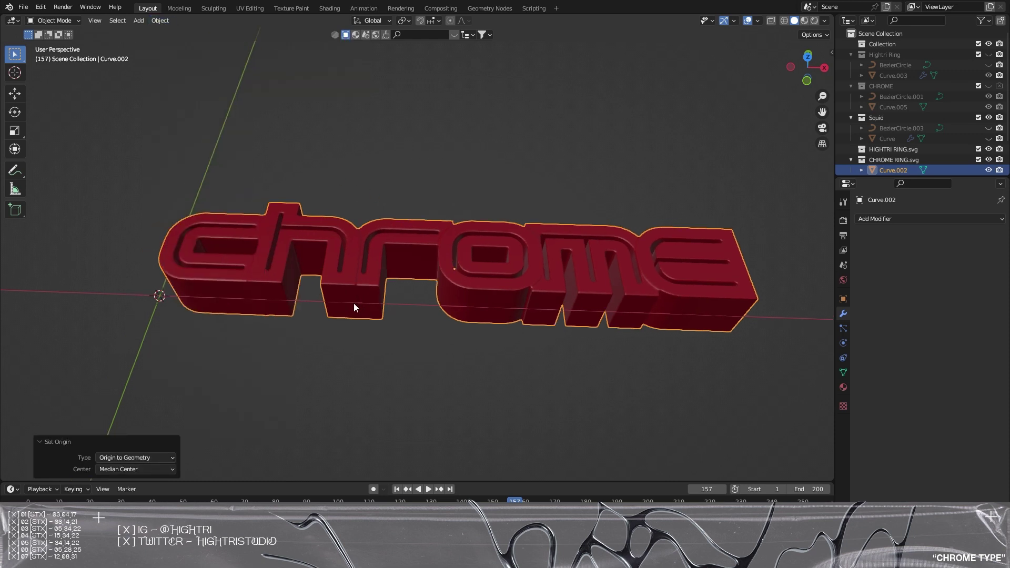
{"action": "middle_click_drag", "start_coordinate": [354, 303], "coordinate": [433, 327], "text": "shift"}
{"action": "key", "text": "shift+s"}
{"action": "left_click", "coordinate": [436, 266]}
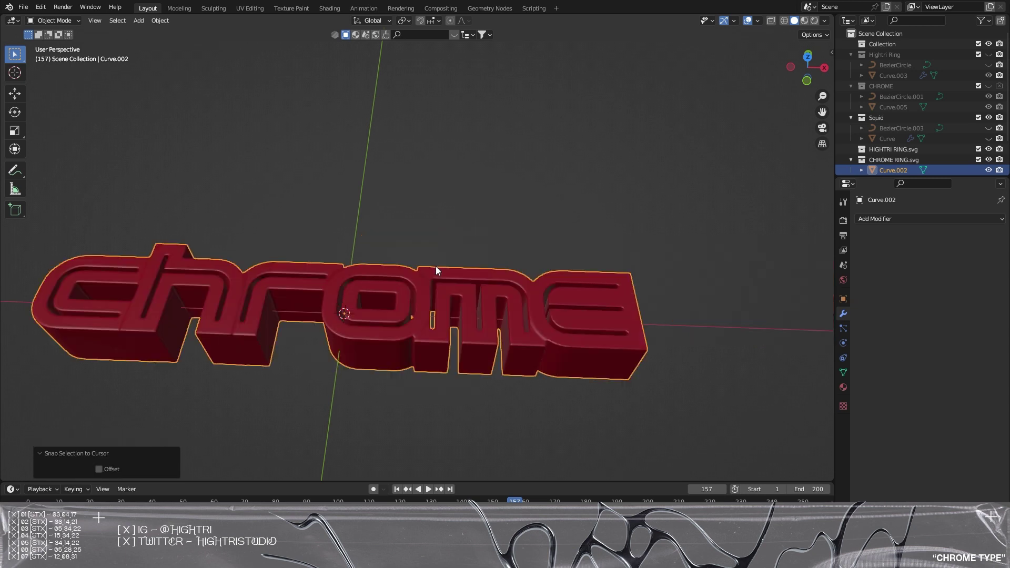
{"action": "middle_click_drag", "start_coordinate": [377, 286], "coordinate": [305, 168]}
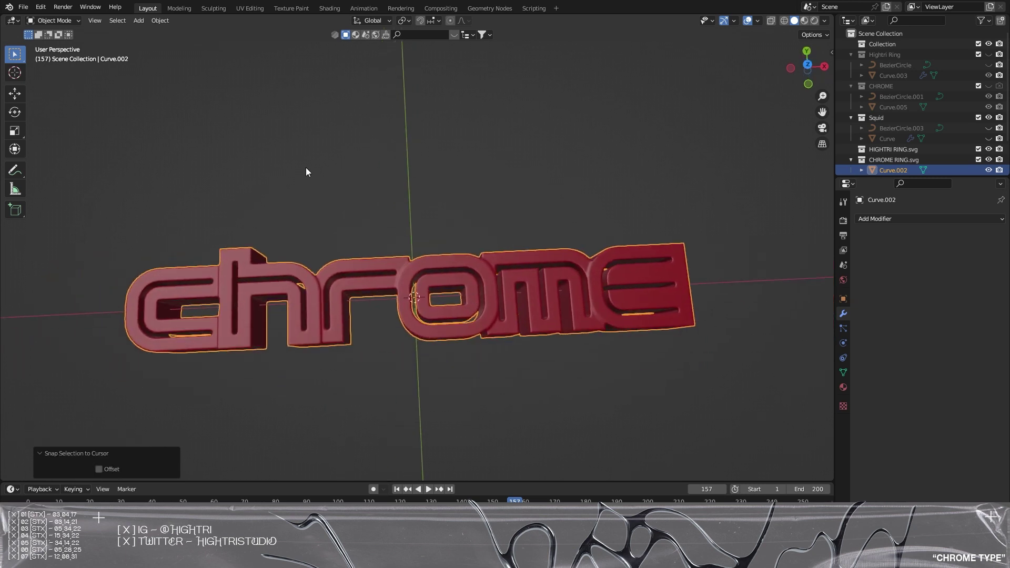
In top view, enter Sculpt Mode with Z symmetry and the Smooth brush
{"action": "key", "text": "KP_7"}
{"action": "left_click", "coordinate": [53, 20]}
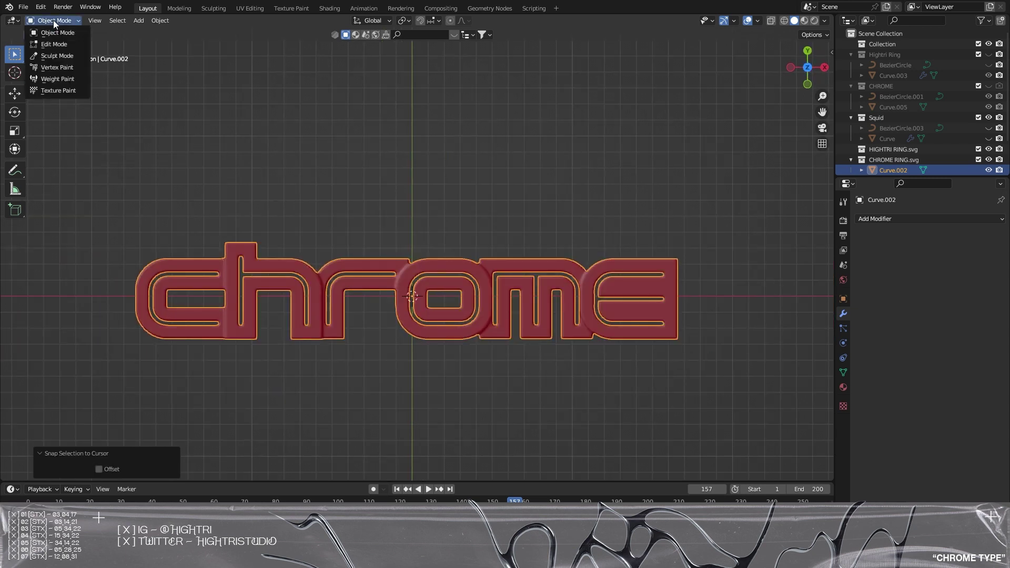
{"action": "left_click", "coordinate": [60, 60]}
{"action": "middle_click_drag", "start_coordinate": [207, 289], "coordinate": [397, 261], "text": "shift"}
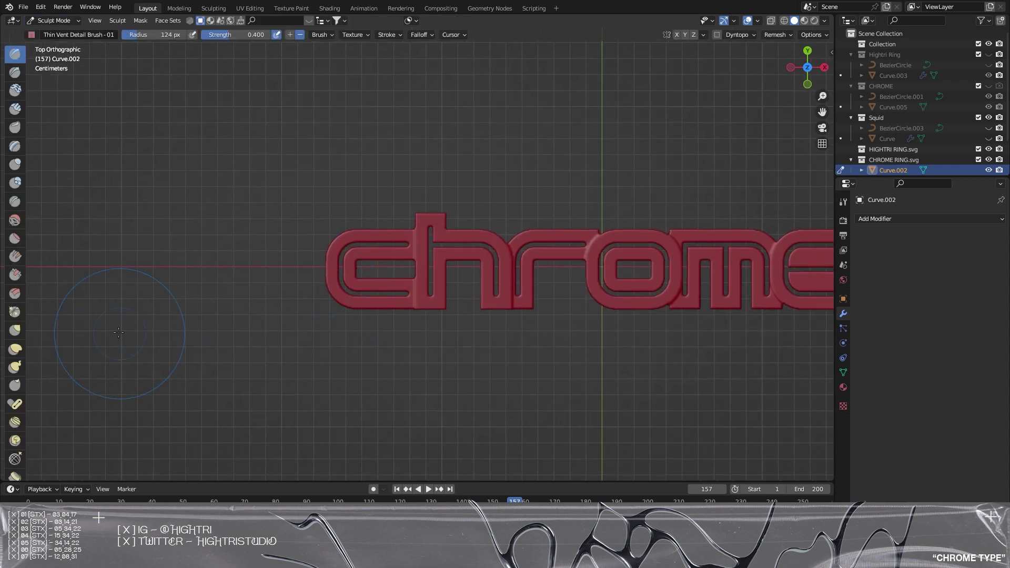
{"action": "left_click", "coordinate": [695, 35]}
{"action": "left_click", "coordinate": [10, 222]}
{"action": "scroll", "coordinate": [523, 340], "scroll_direction": "up", "scroll_amount": 5}
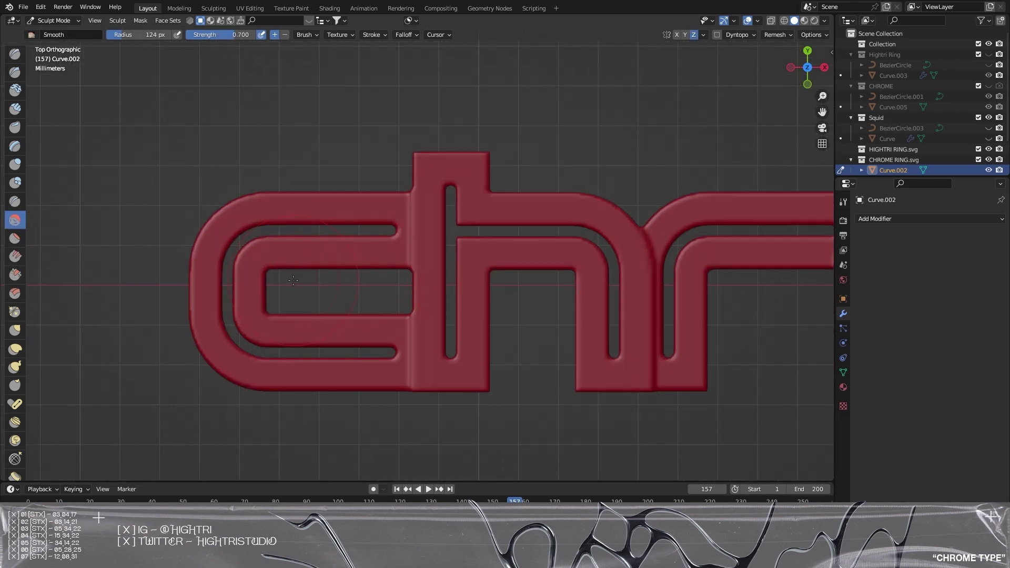
Smooth the edges of each letter in turn: c, h, r, o, m and e
{"action": "middle_click_drag", "start_coordinate": [361, 253], "coordinate": [297, 260], "text": "shift"}
{"action": "mouse_move", "coordinate": [304, 211]}
{"action": "left_mouse_down"}
{"action": "mouse_move", "coordinate": [247, 219]}
{"action": "mouse_move", "coordinate": [218, 299]}
{"action": "mouse_move", "coordinate": [305, 363]}
{"action": "mouse_move", "coordinate": [391, 342]}
{"action": "mouse_move", "coordinate": [278, 273]}
{"action": "mouse_move", "coordinate": [452, 211]}
{"action": "mouse_move", "coordinate": [464, 379]}
{"action": "mouse_move", "coordinate": [549, 255]}
{"action": "mouse_move", "coordinate": [616, 378]}
{"action": "mouse_move", "coordinate": [673, 247]}
{"action": "mouse_move", "coordinate": [421, 168]}
{"action": "left_mouse_up"}
{"action": "middle_click_drag", "start_coordinate": [656, 240], "coordinate": [445, 219], "text": "shift"}
{"action": "mouse_move", "coordinate": [445, 219]}
{"action": "left_mouse_down"}
{"action": "mouse_move", "coordinate": [526, 182]}
{"action": "mouse_move", "coordinate": [658, 190]}
{"action": "mouse_move", "coordinate": [484, 252]}
{"action": "mouse_move", "coordinate": [397, 353]}
{"action": "left_mouse_up"}
{"action": "middle_click_drag", "start_coordinate": [648, 354], "coordinate": [397, 354], "text": "shift"}
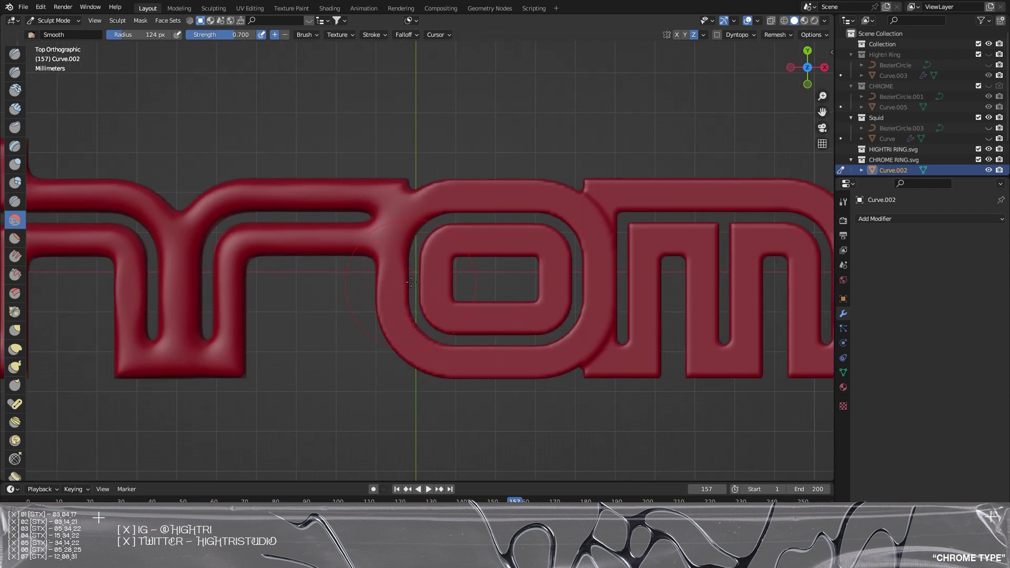
{"action": "mouse_move", "coordinate": [416, 231]}
{"action": "left_mouse_down"}
{"action": "mouse_move", "coordinate": [527, 347]}
{"action": "mouse_move", "coordinate": [584, 210]}
{"action": "mouse_move", "coordinate": [518, 325]}
{"action": "mouse_move", "coordinate": [453, 248]}
{"action": "left_mouse_up"}
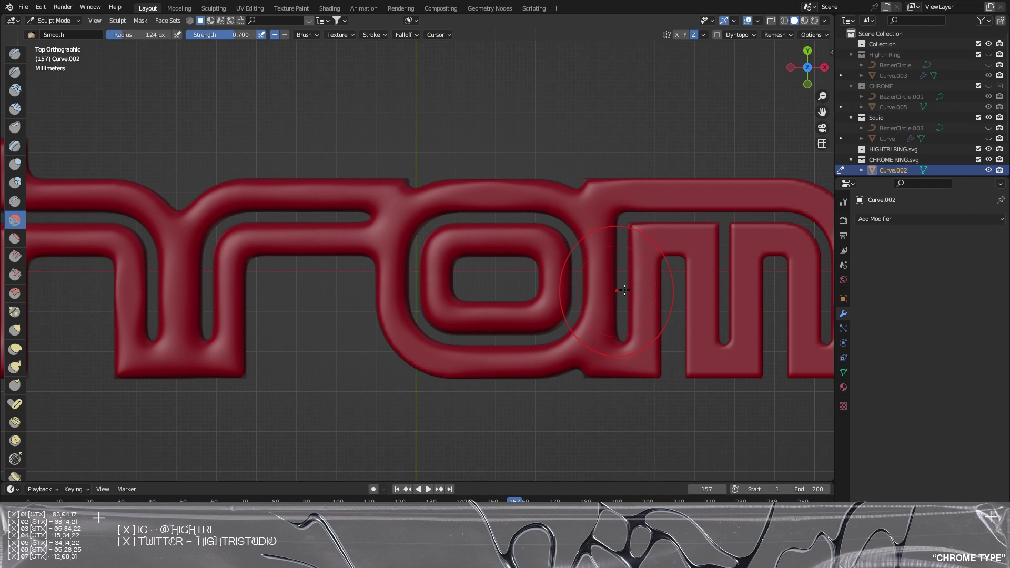
{"action": "middle_click_drag", "start_coordinate": [453, 247], "coordinate": [260, 247], "text": "shift"}
{"action": "mouse_move", "coordinate": [432, 198]}
{"action": "left_mouse_down"}
{"action": "mouse_move", "coordinate": [658, 221]}
{"action": "mouse_move", "coordinate": [579, 305]}
{"action": "mouse_move", "coordinate": [579, 195]}
{"action": "mouse_move", "coordinate": [542, 322]}
{"action": "mouse_move", "coordinate": [634, 344]}
{"action": "mouse_move", "coordinate": [437, 337]}
{"action": "left_mouse_up"}
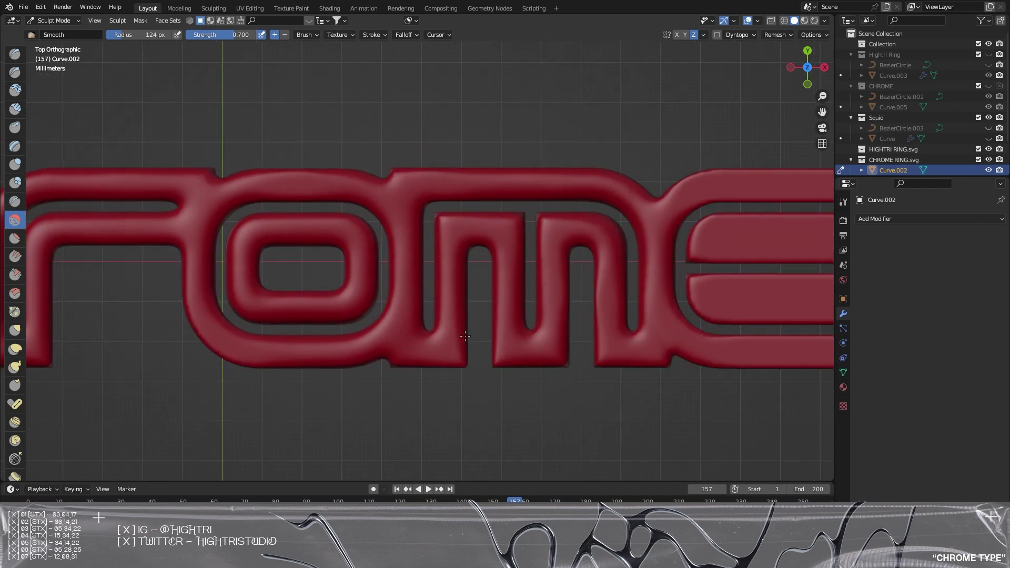
{"action": "middle_click_drag", "start_coordinate": [437, 337], "coordinate": [185, 347], "text": "shift"}
{"action": "mouse_move", "coordinate": [421, 363]}
{"action": "left_mouse_down"}
{"action": "mouse_move", "coordinate": [606, 363]}
{"action": "mouse_move", "coordinate": [507, 312]}
{"action": "mouse_move", "coordinate": [527, 253]}
{"action": "mouse_move", "coordinate": [606, 200]}
{"action": "mouse_move", "coordinate": [519, 180]}
{"action": "left_mouse_up"}
{"action": "middle_click_drag", "start_coordinate": [186, 188], "coordinate": [576, 181], "text": "shift"}
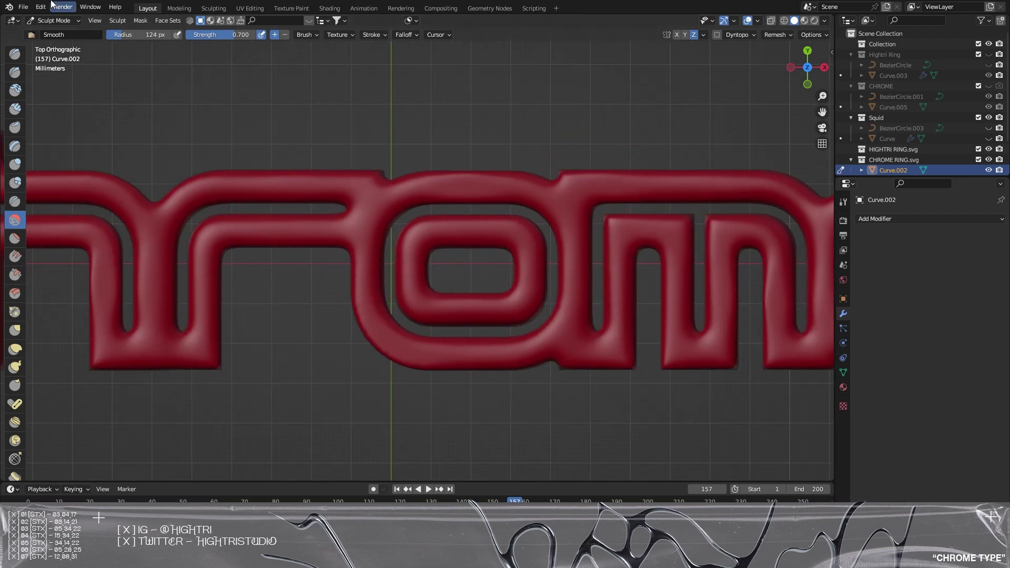
Back in Object Mode, select the large Bezier circle and move it along X
{"action": "left_click", "coordinate": [53, 20]}
{"action": "left_click", "coordinate": [50, 32]}
{"action": "scroll", "coordinate": [316, 157], "scroll_direction": "down", "scroll_amount": 4}
{"action": "left_click", "coordinate": [358, 194]}
{"action": "scroll", "coordinate": [458, 270], "scroll_direction": "down", "scroll_amount": 12}
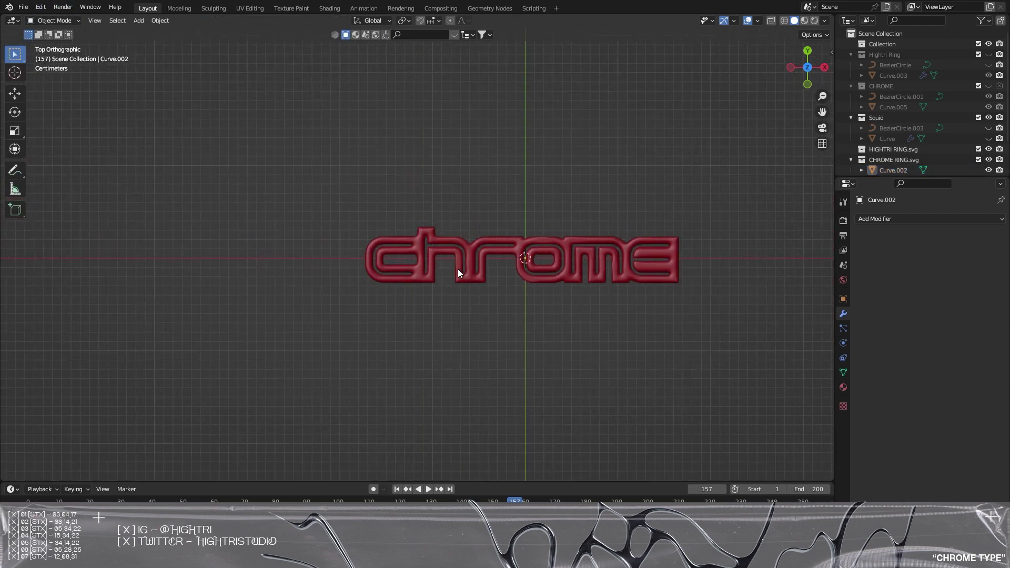
{"action": "scroll", "coordinate": [294, 269], "scroll_direction": "up", "scroll_amount": 5}
{"action": "scroll", "coordinate": [293, 270], "scroll_direction": "down", "scroll_amount": 8}
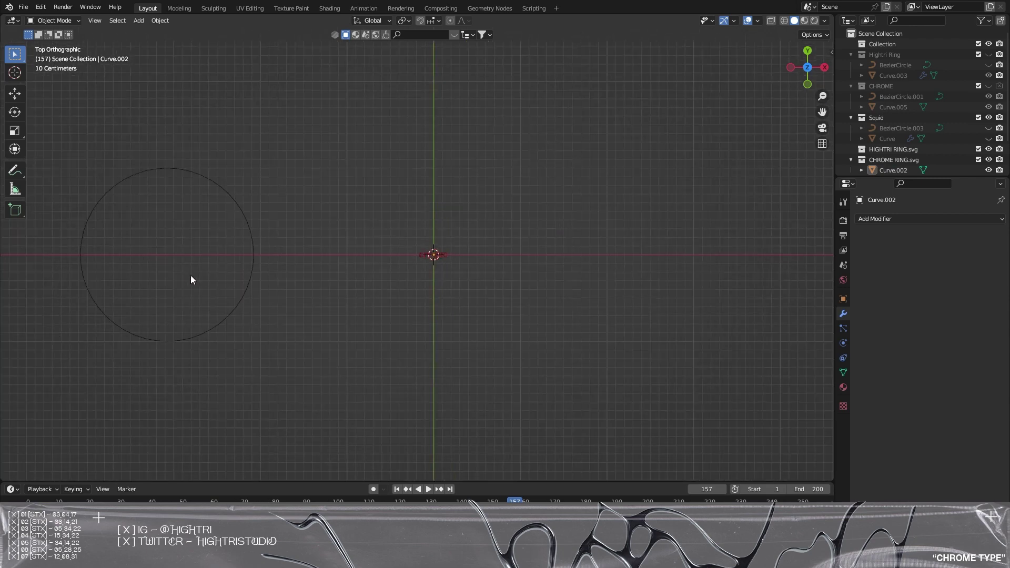
{"action": "left_click", "coordinate": [249, 277]}
{"action": "key", "text": "g"}
{"action": "key", "text": "x"}
{"action": "left_click", "coordinate": [400, 284]}
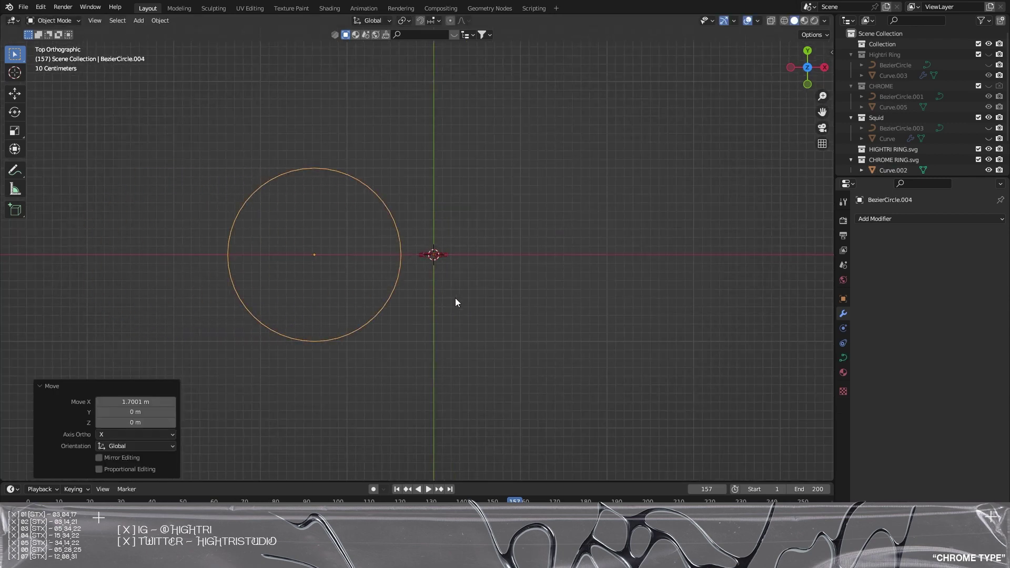
Snap BezierCircle.004 to the world-origin cursor with Selection to Cursor, then select the chrome text
{"action": "left_click", "coordinate": [447, 297]}
{"action": "scroll", "coordinate": [442, 296], "scroll_direction": "up", "scroll_amount": 4}
{"action": "key", "text": "shift+a"}
{"action": "mouse_move", "coordinate": [393, 187]}
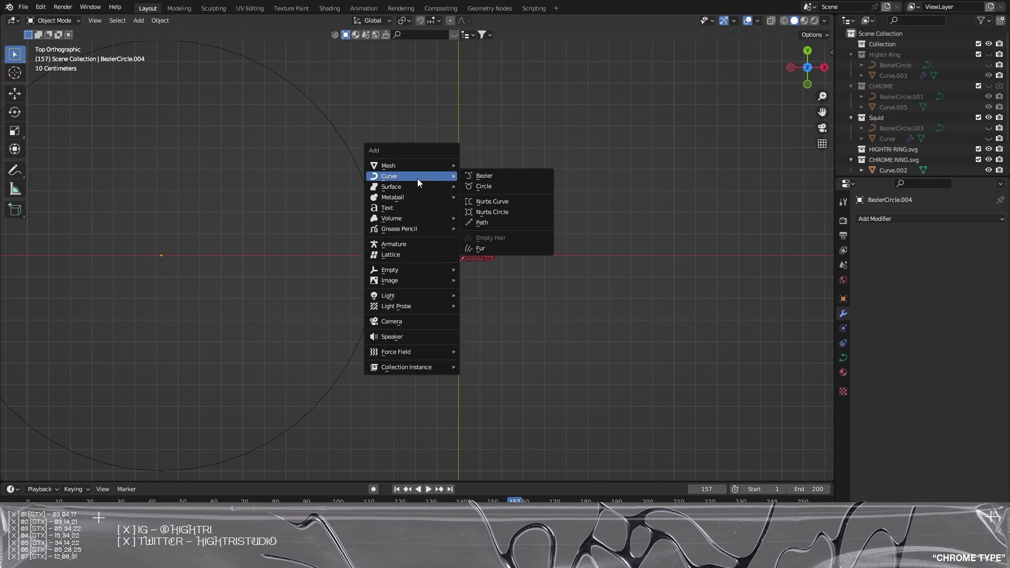
{"action": "key", "text": "Escape"}
{"action": "left_click", "coordinate": [371, 257]}
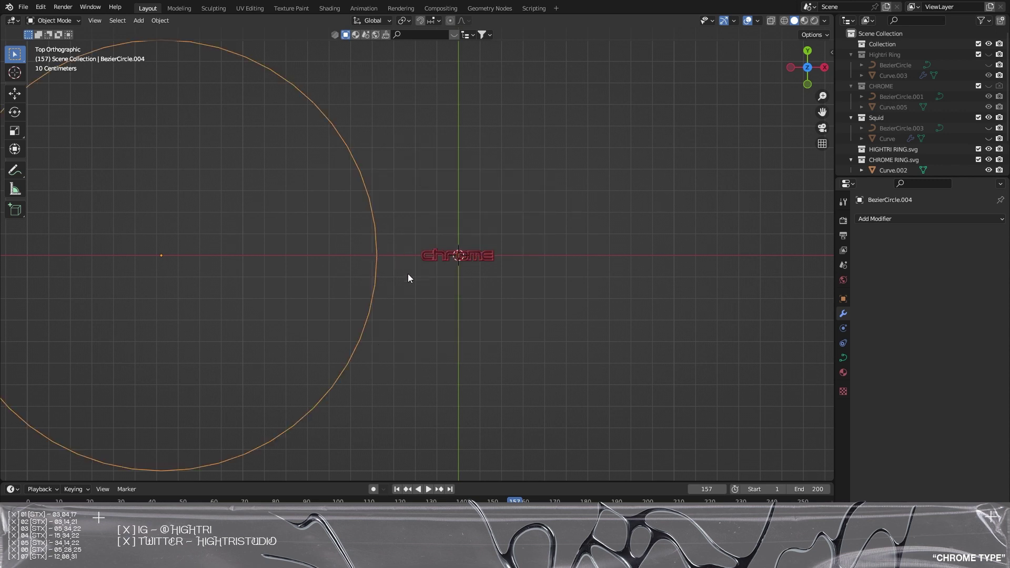
{"action": "key", "text": "shift+s"}
{"action": "left_click", "coordinate": [570, 304]}
{"action": "scroll", "coordinate": [555, 311], "scroll_direction": "up", "scroll_amount": 2}
{"action": "scroll", "coordinate": [459, 254], "scroll_direction": "down", "scroll_amount": 2}
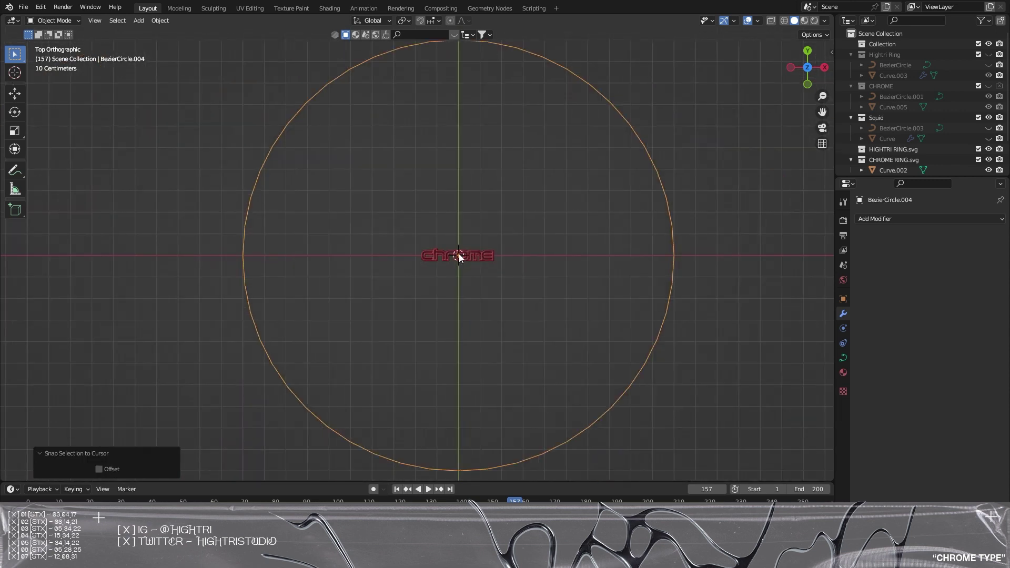
{"action": "left_click", "coordinate": [459, 254]}
Add a Curve modifier to the text bound to BezierCircle.004
{"action": "left_click", "coordinate": [892, 218]}
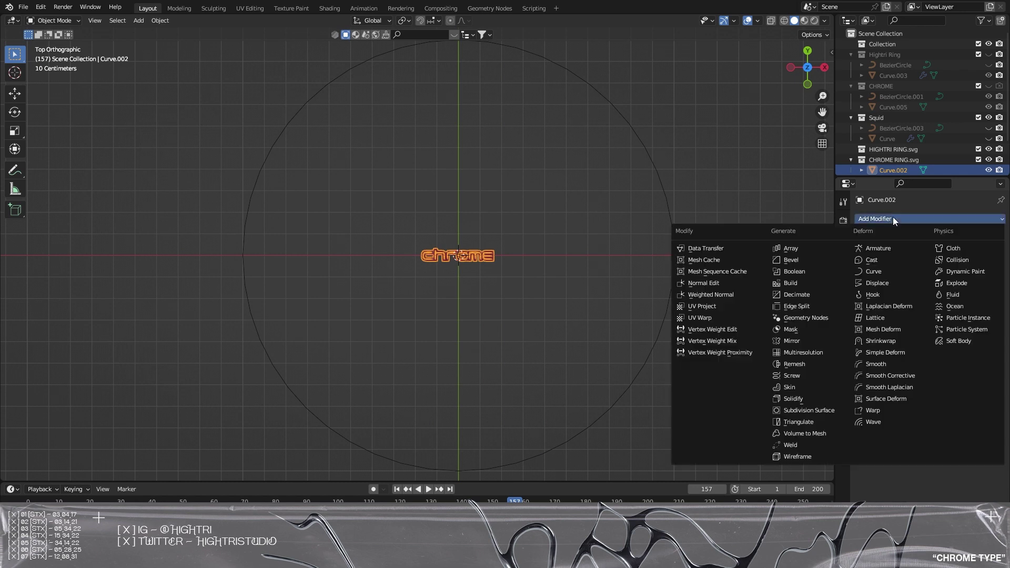
{"action": "left_click", "coordinate": [886, 273]}
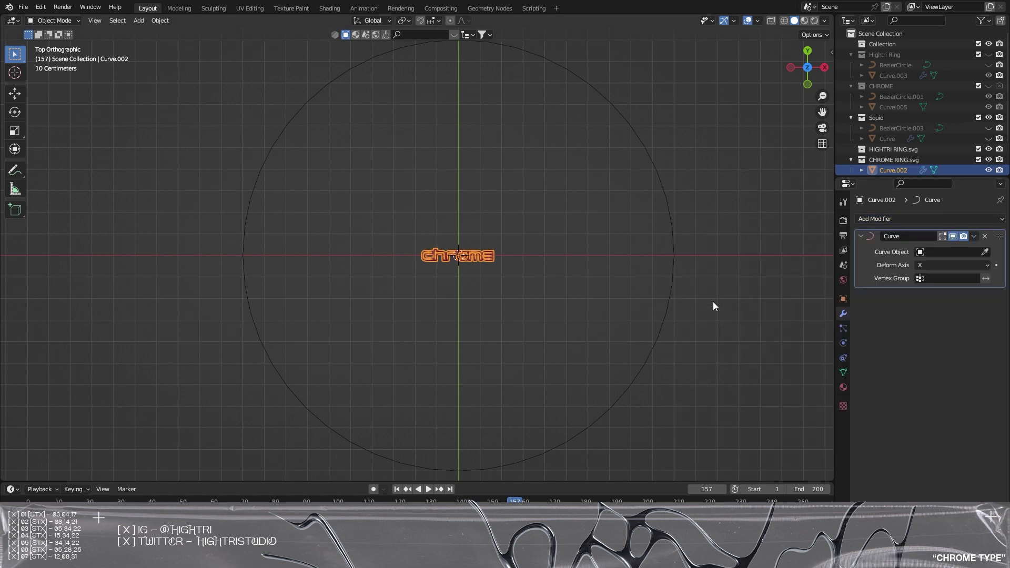
{"action": "left_click", "coordinate": [985, 252]}
{"action": "left_click", "coordinate": [676, 261]}
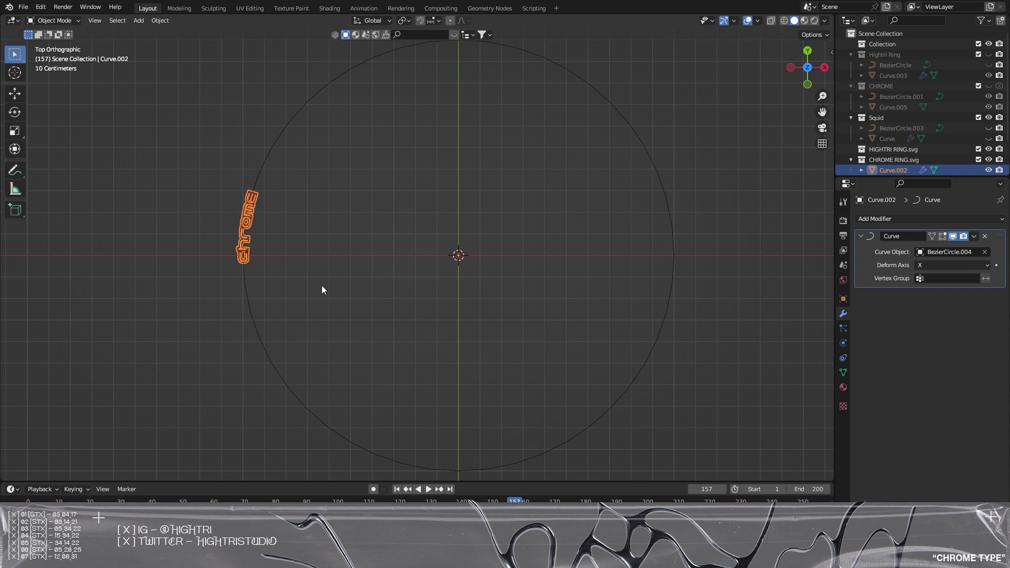
Rotate the text 90° about Y, then X, and finally Z to orient it on the ring
{"action": "type", "text": "r90"}
{"action": "key", "text": "Return"}
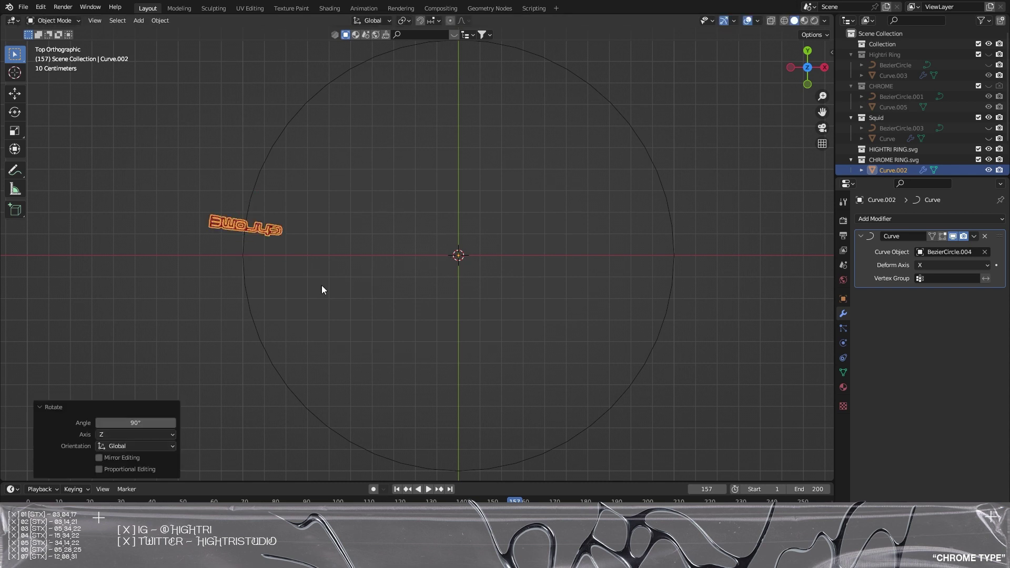
{"action": "key", "text": "ctrl+z"}
{"action": "type", "text": "ry90"}
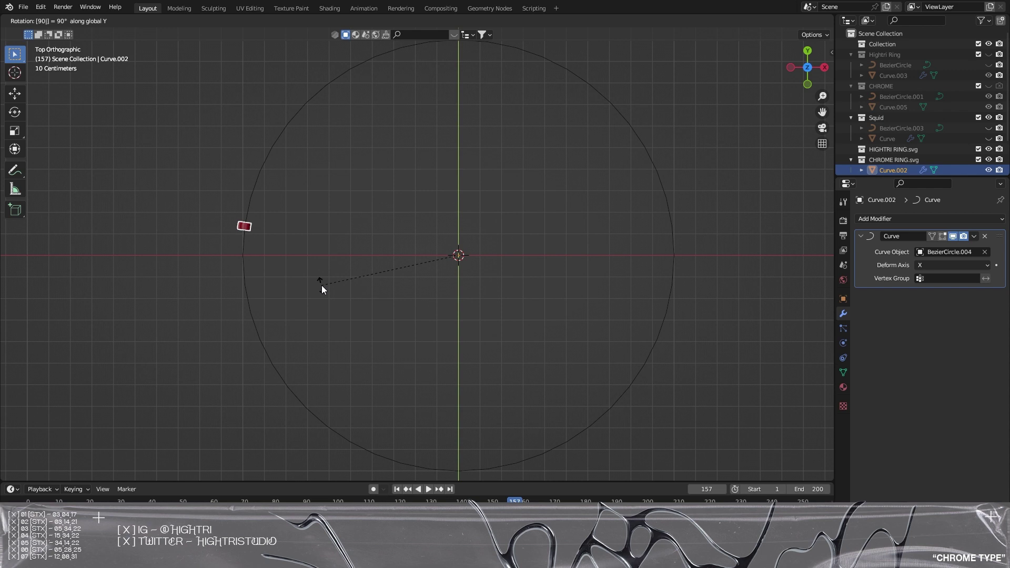
{"action": "key", "text": "Return"}
{"action": "type", "text": "rx90"}
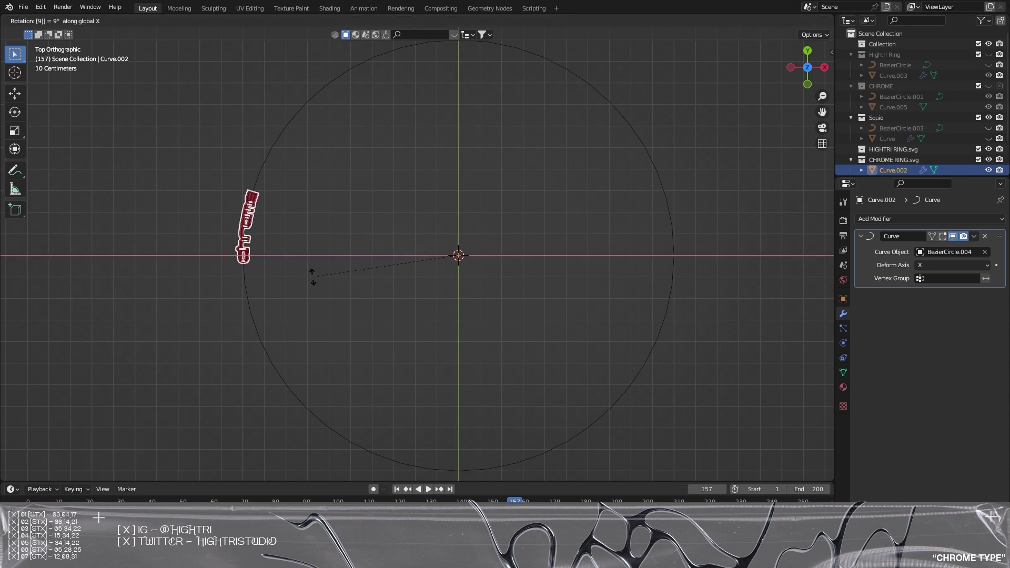
{"action": "key", "text": "Return"}
{"action": "middle_click_drag", "start_coordinate": [302, 283], "coordinate": [551, 268]}
{"action": "scroll", "coordinate": [431, 334], "scroll_direction": "up", "scroll_amount": 2}
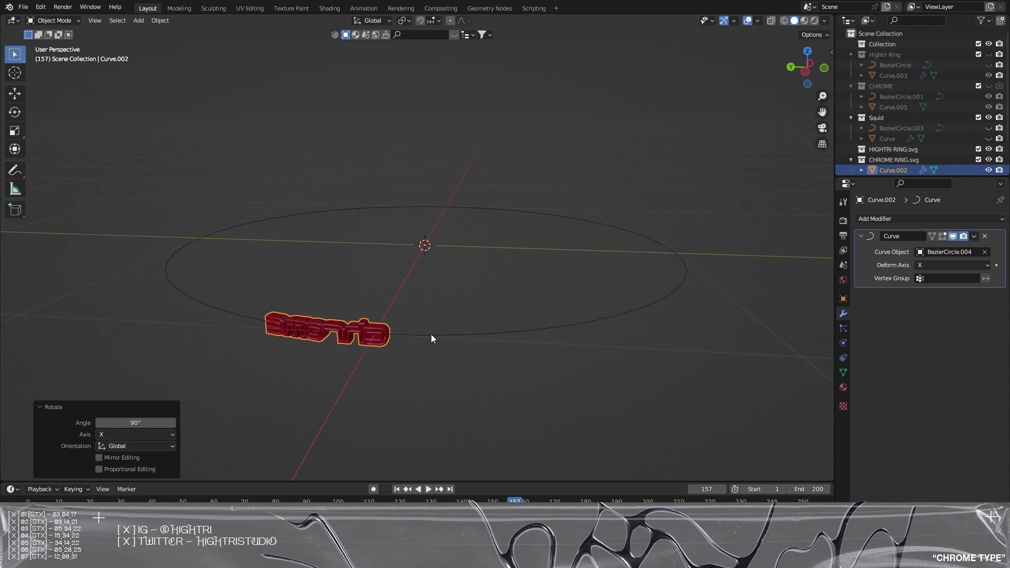
{"action": "type", "text": "rz9"}
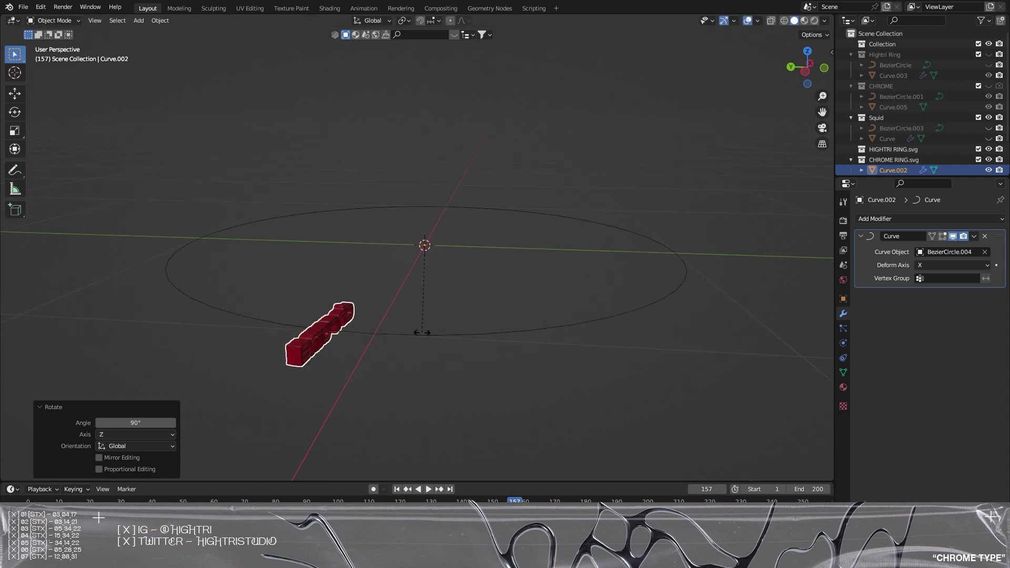
{"action": "type", "text": "90"}
{"action": "key", "text": "Return"}
Scale the chrome text up about 17 times so it wraps the circle, then fine-tune the size
{"action": "key", "text": "s"}
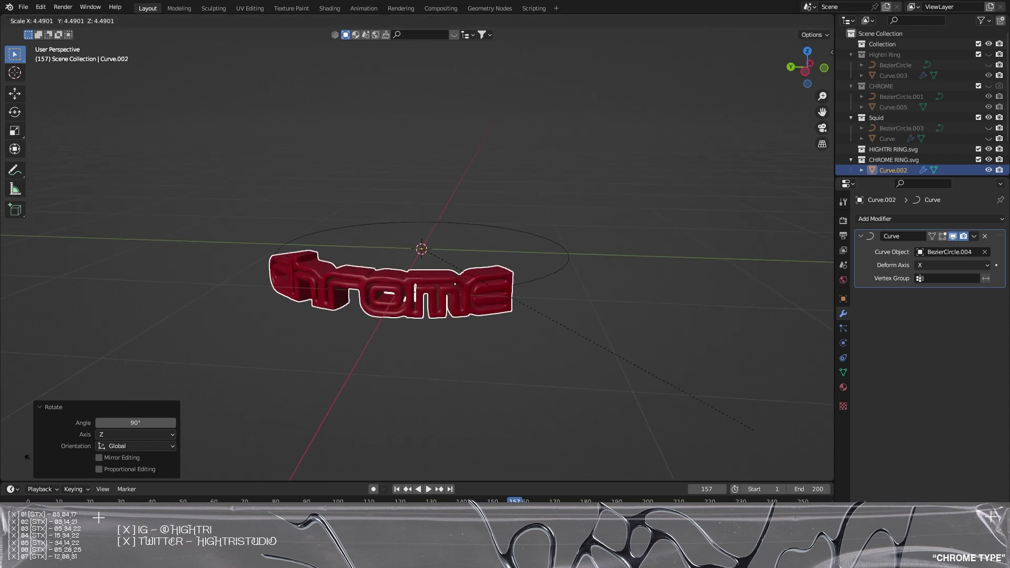
{"action": "left_click", "coordinate": [722, 224]}
{"action": "middle_click_drag", "start_coordinate": [722, 224], "coordinate": [561, 360]}
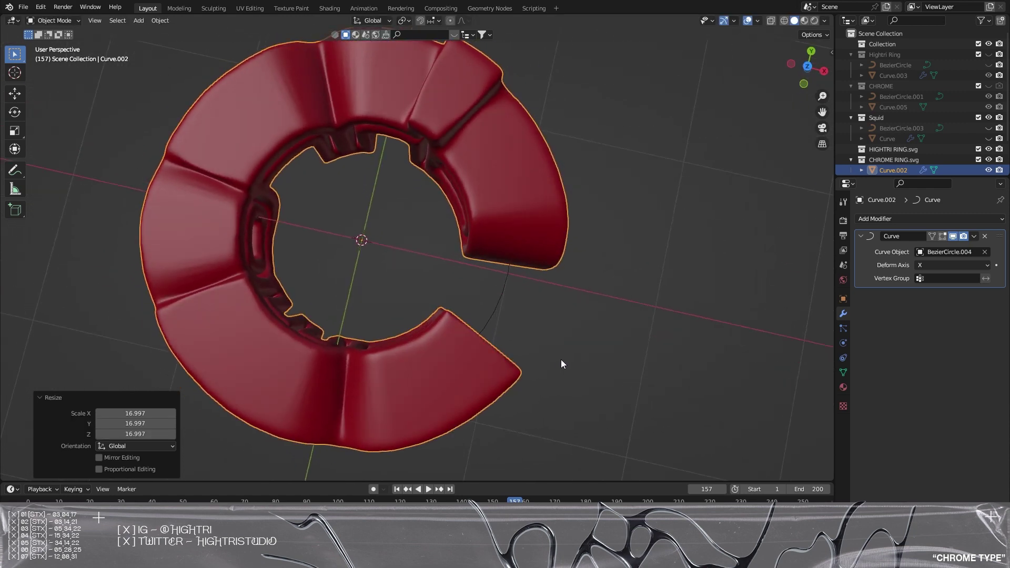
{"action": "key", "text": "s"}
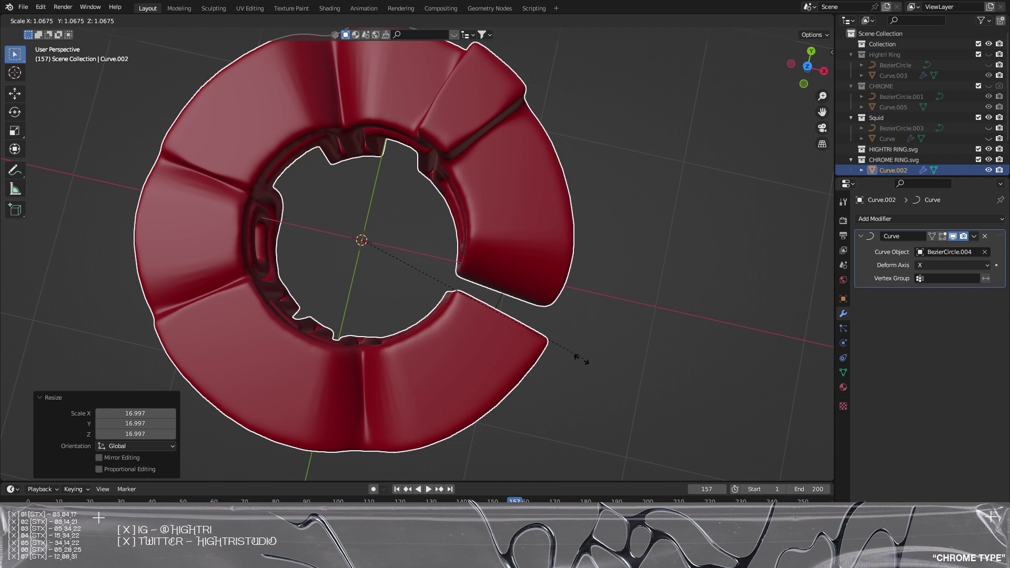
{"action": "left_click", "coordinate": [573, 371]}
{"action": "middle_click_drag", "start_coordinate": [573, 370], "coordinate": [631, 357]}
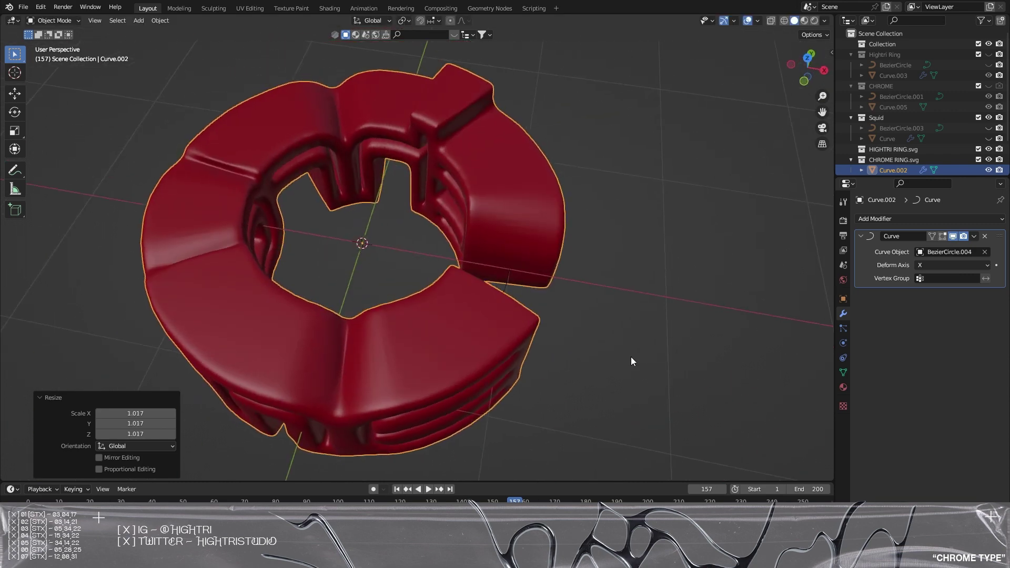
Try a Z-only scale of the ring, cancel it, and begin a Y-axis squash
{"action": "key", "text": "s"}
{"action": "key", "text": "z"}
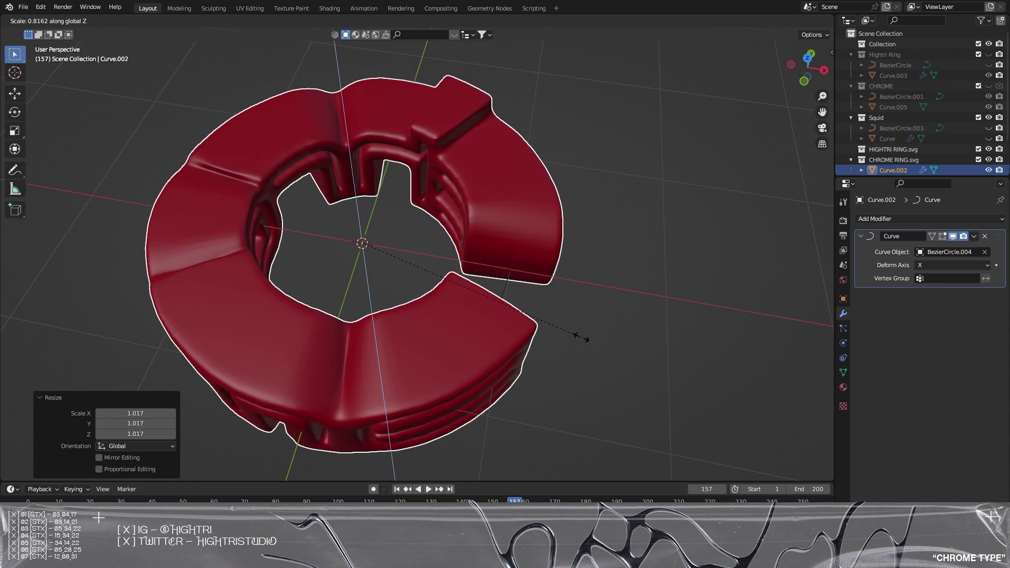
{"action": "key", "text": "Escape"}
{"action": "key", "text": "s"}
{"action": "key", "text": "y"}
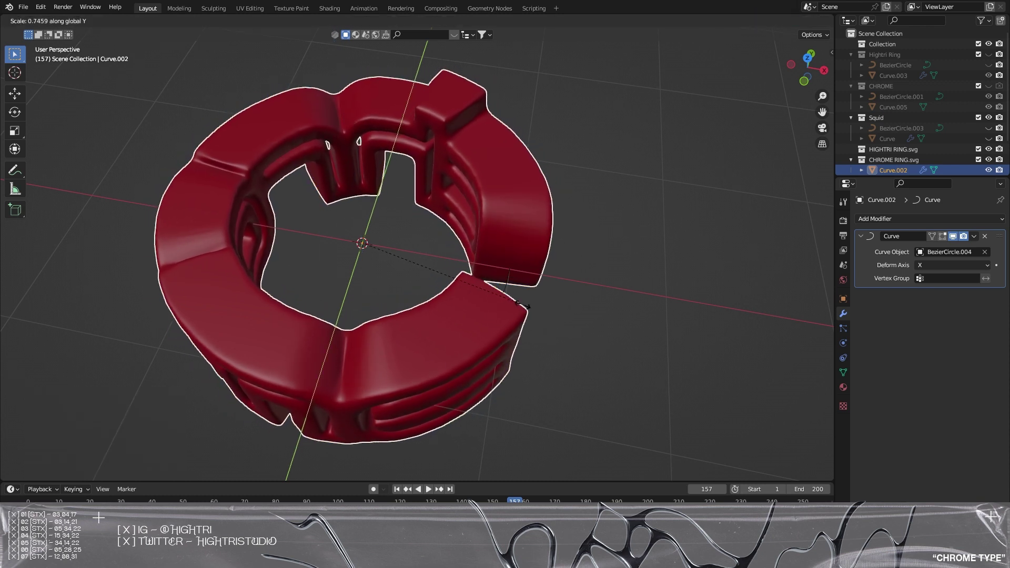
Cancel the Y scaling, then convert the chrome ring Curve.002 to a mesh
{"action": "right_click", "coordinate": [371, 263]}
{"action": "left_click", "coordinate": [279, 262]}
{"action": "middle_click_drag", "start_coordinate": [279, 262], "coordinate": [379, 198]}
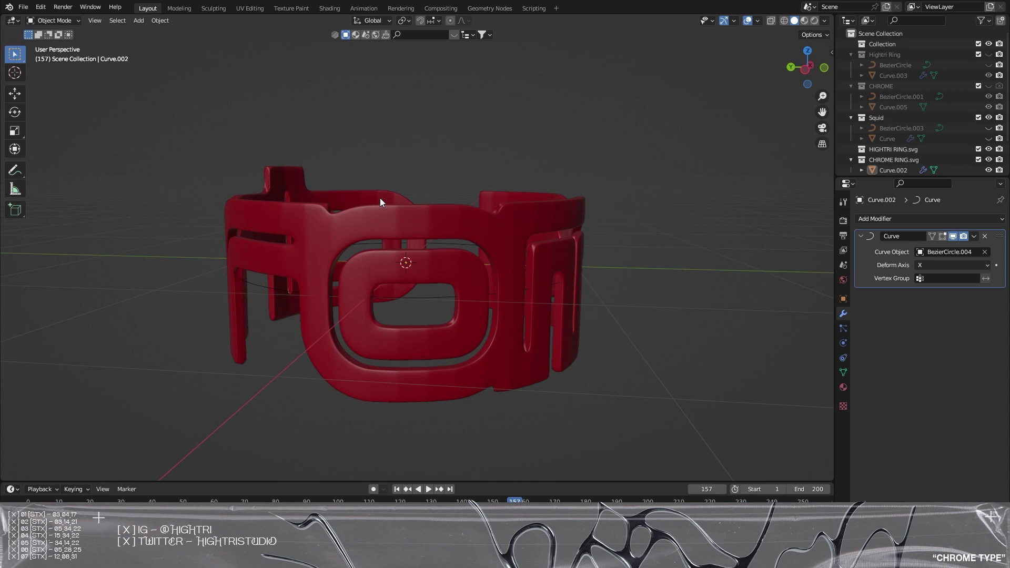
{"action": "left_click", "coordinate": [380, 200]}
{"action": "left_click", "coordinate": [163, 23]}
{"action": "mouse_move", "coordinate": [187, 326]}
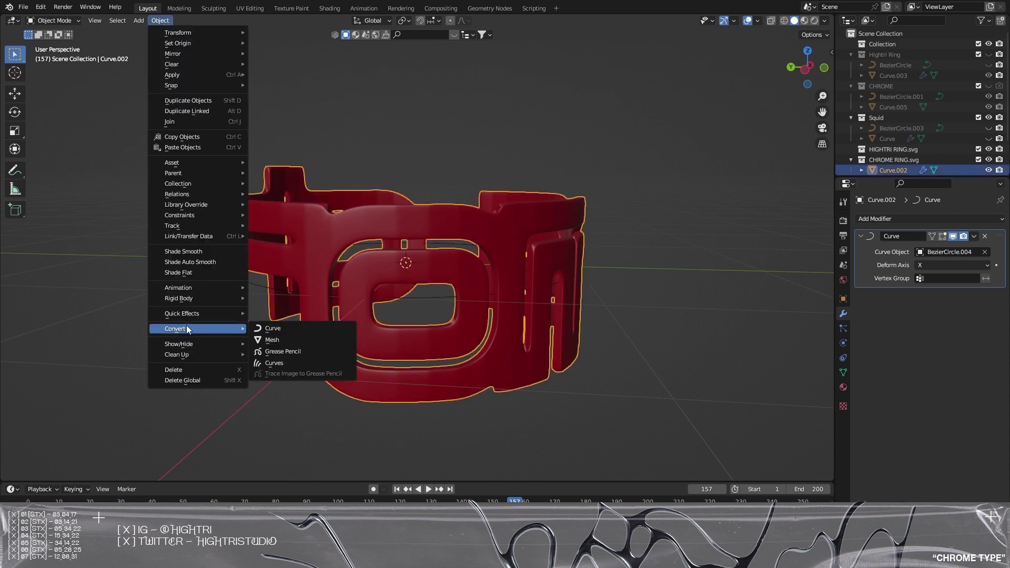
{"action": "left_click", "coordinate": [270, 341]}
Inspect the converted ring, return to frame 1, and reselect Curve.002
{"action": "middle_click_drag", "start_coordinate": [712, 338], "coordinate": [409, 298]}
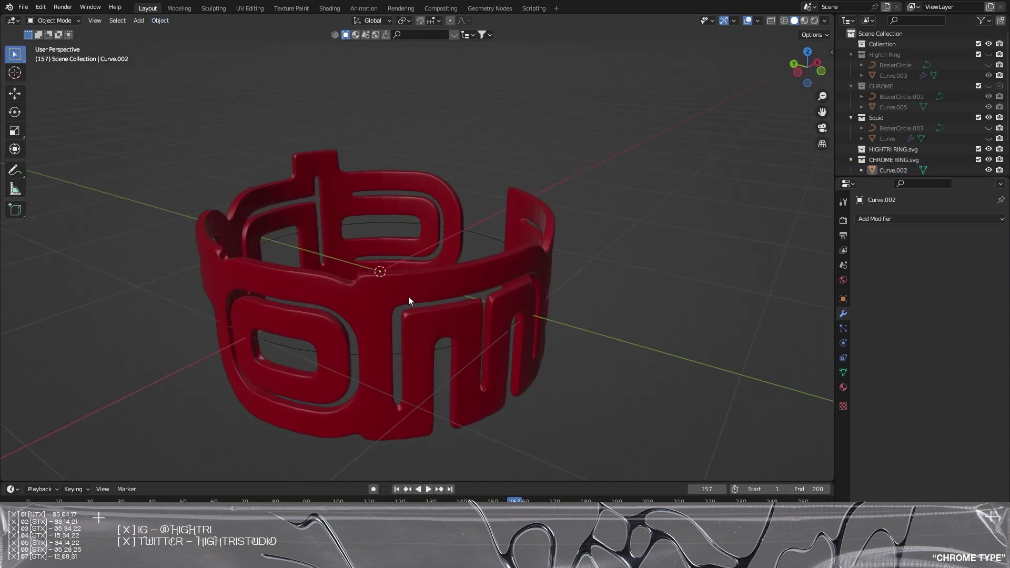
{"action": "scroll", "coordinate": [352, 330], "scroll_direction": "down", "scroll_amount": 5}
{"action": "middle_click_drag", "start_coordinate": [351, 330], "coordinate": [195, 465]}
{"action": "left_click", "coordinate": [597, 341]}
{"action": "scroll", "coordinate": [392, 331], "scroll_direction": "up", "scroll_amount": 3}
{"action": "key", "text": "shift+Left"}
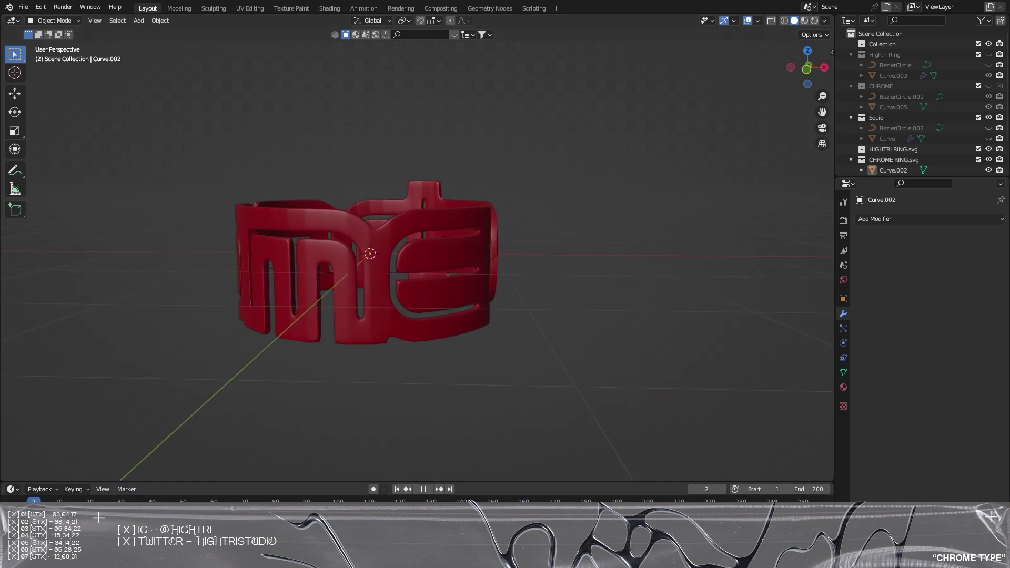
{"action": "middle_click_drag", "start_coordinate": [316, 268], "coordinate": [372, 254]}
{"action": "left_click", "coordinate": [372, 254]}
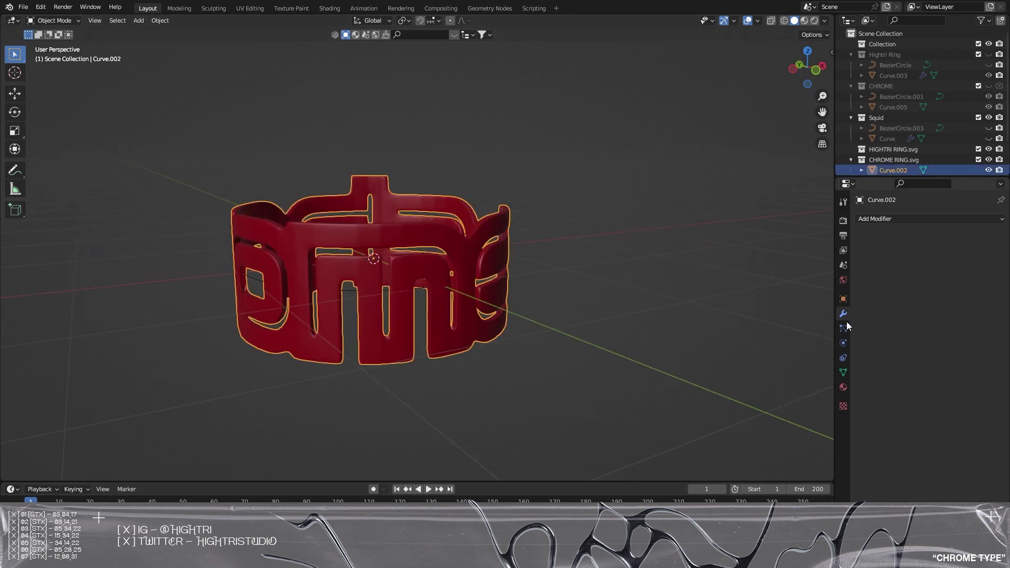
Apply Rotation & Scale to the Curve.002 ring
{"action": "left_click", "coordinate": [844, 299]}
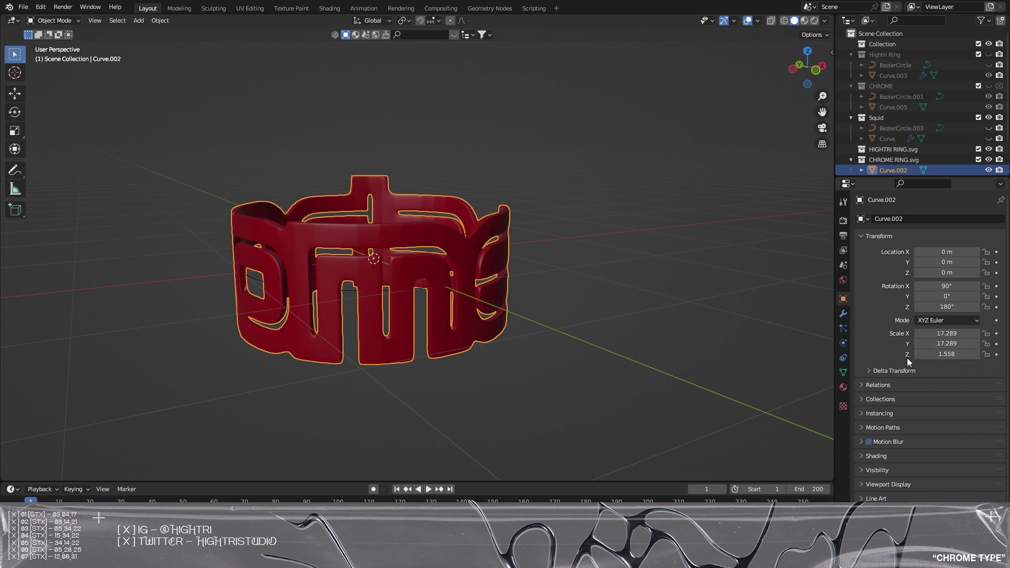
{"action": "key", "text": "ctrl+a"}
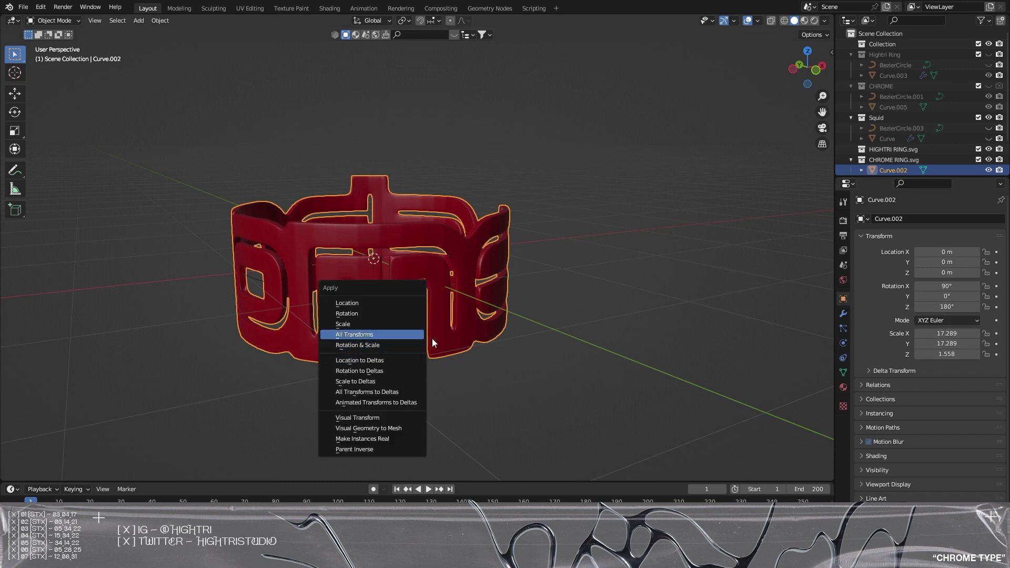
{"action": "left_click", "coordinate": [382, 345]}
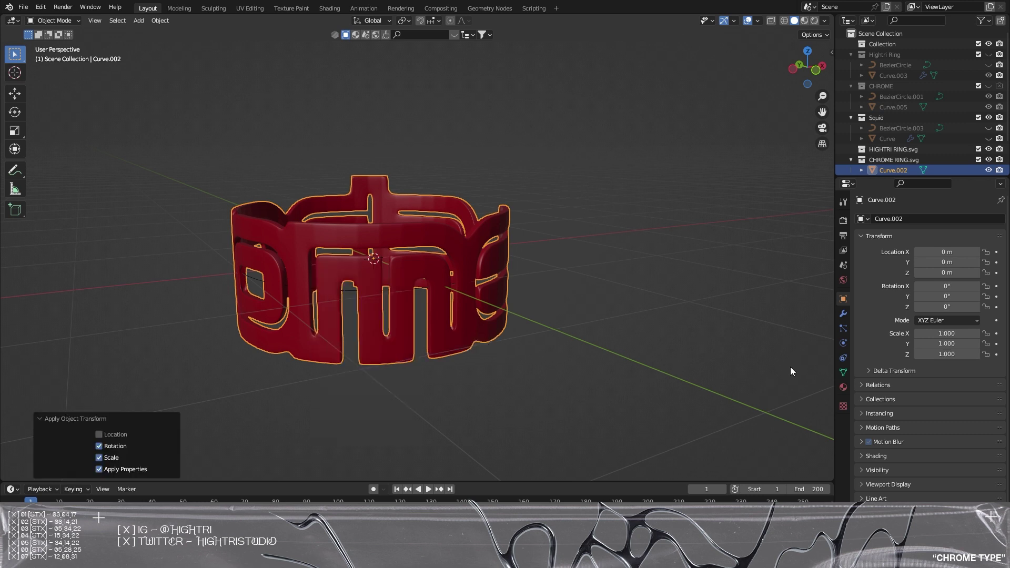
Keyframe Z rotation at 0° on frame 1 and 359° on frame 200
{"action": "left_click", "coordinate": [997, 306]}
{"action": "key", "text": "shift+Right"}
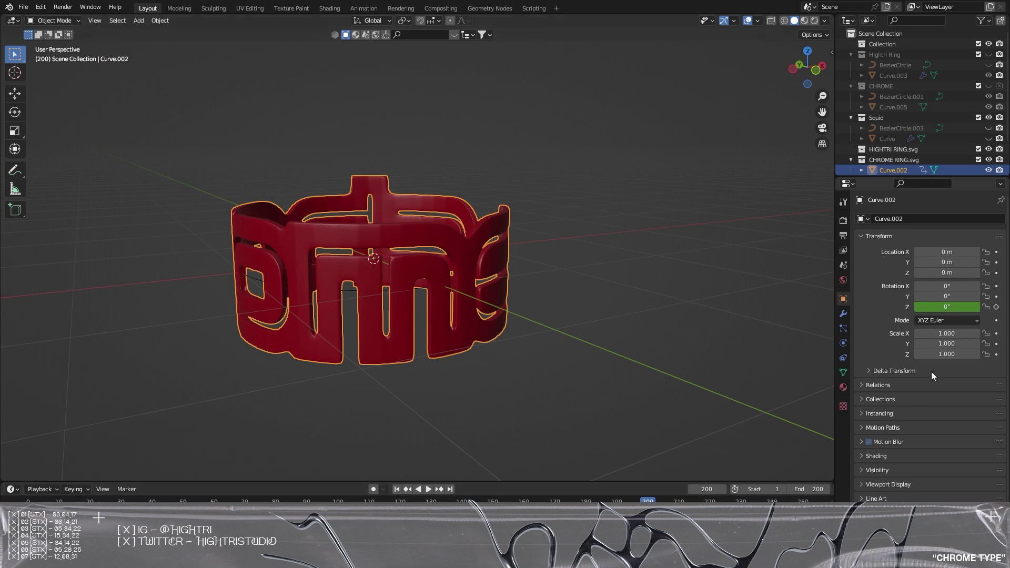
{"action": "left_click", "coordinate": [963, 308]}
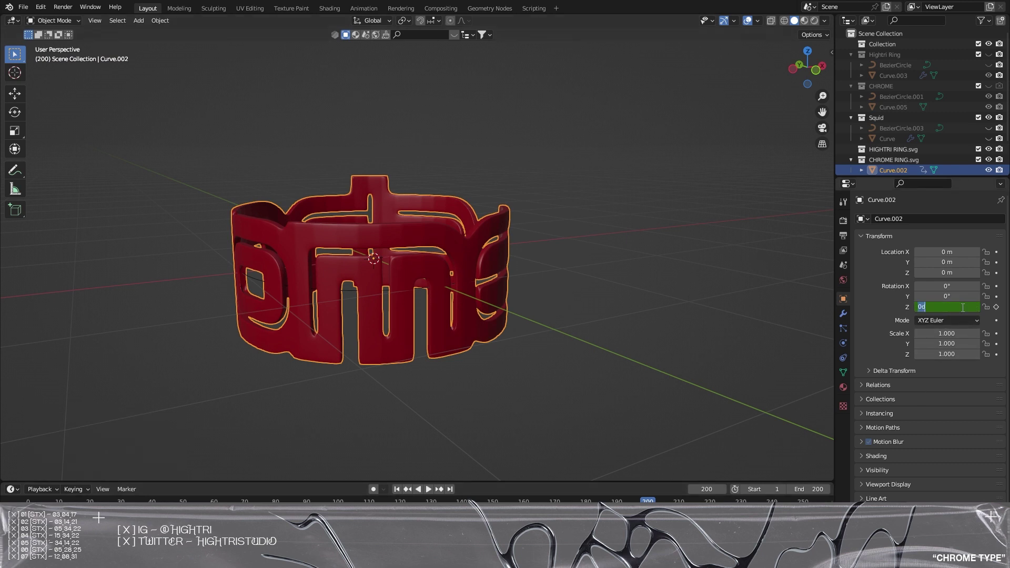
{"action": "type", "text": "359"}
{"action": "key", "text": "Return"}
{"action": "left_click", "coordinate": [997, 308]}
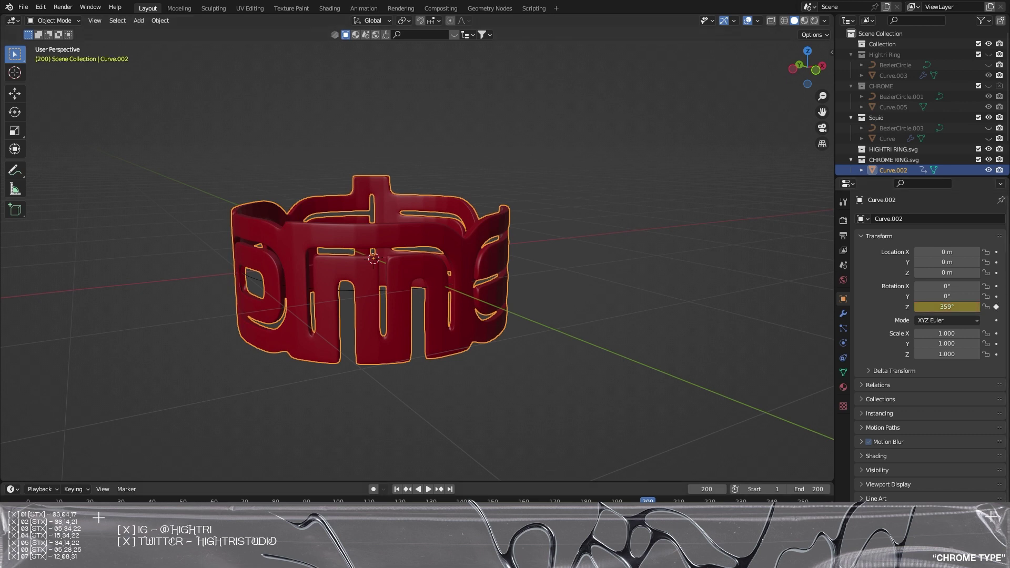
Set the ring's spin keyframes to Linear interpolation and start playback
{"action": "left_click_drag", "start_coordinate": [469, 481], "coordinate": [468, 390]}
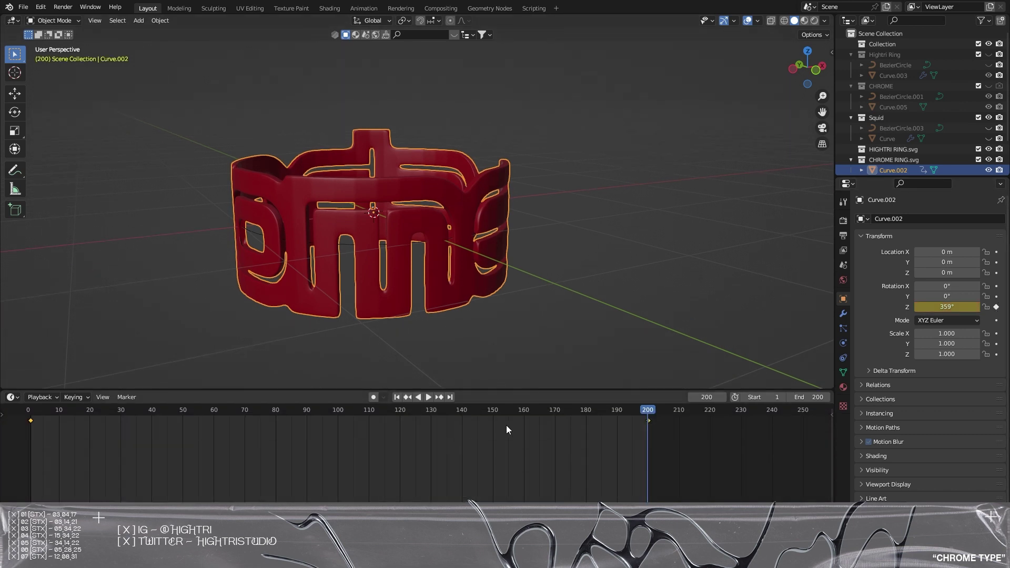
{"action": "right_click", "coordinate": [532, 430]}
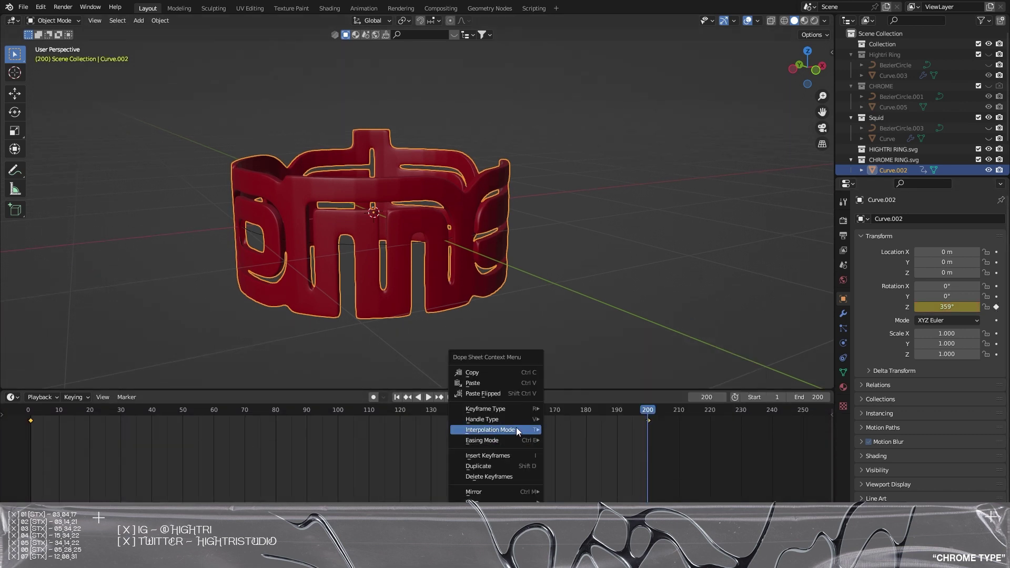
{"action": "mouse_move", "coordinate": [518, 427]}
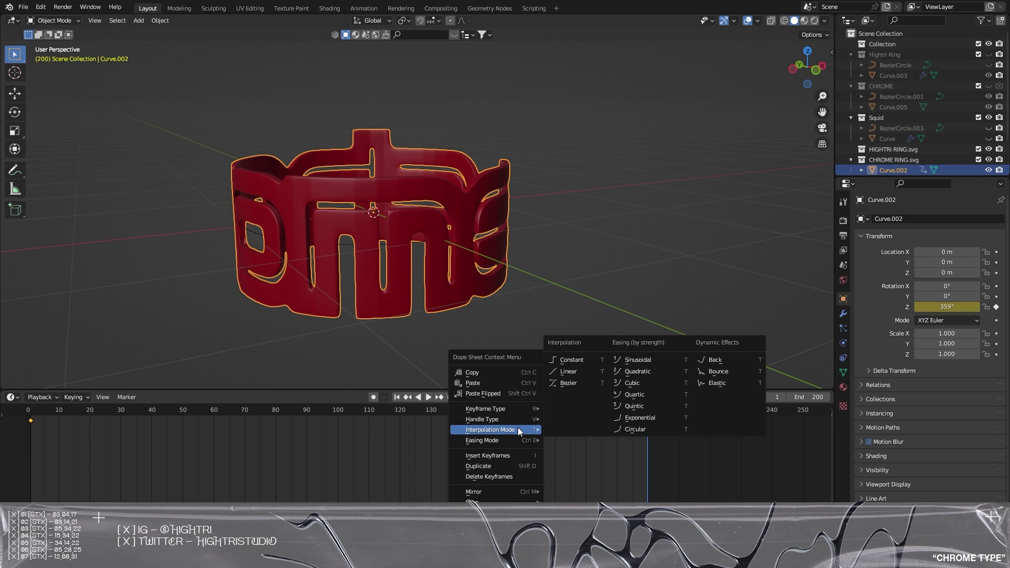
{"action": "left_click", "coordinate": [568, 371]}
{"action": "key", "text": "space"}
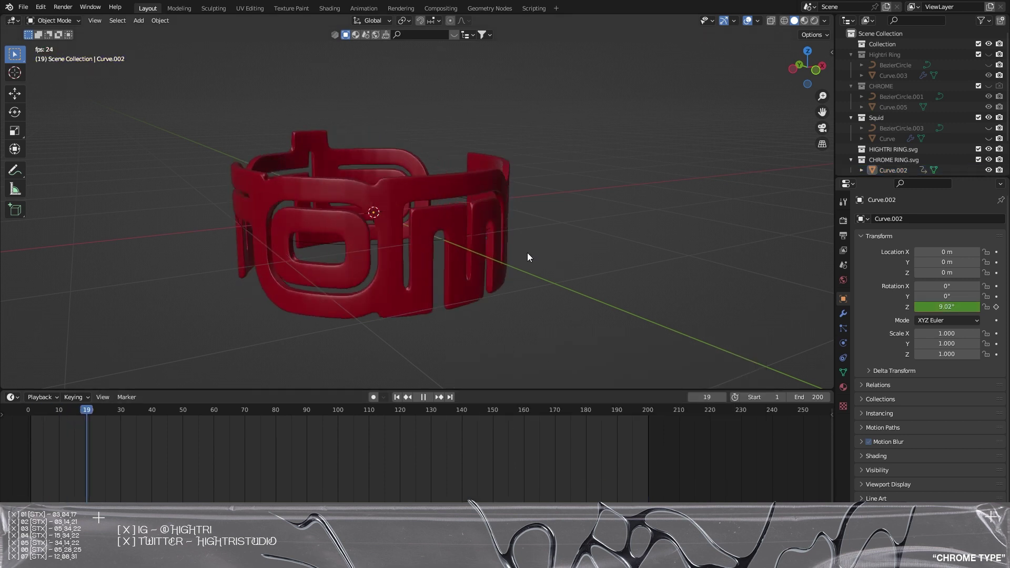
Watch the ring spin from a new angle, then stop playback at frame 195
{"action": "middle_click_drag", "start_coordinate": [528, 253], "coordinate": [449, 267]}
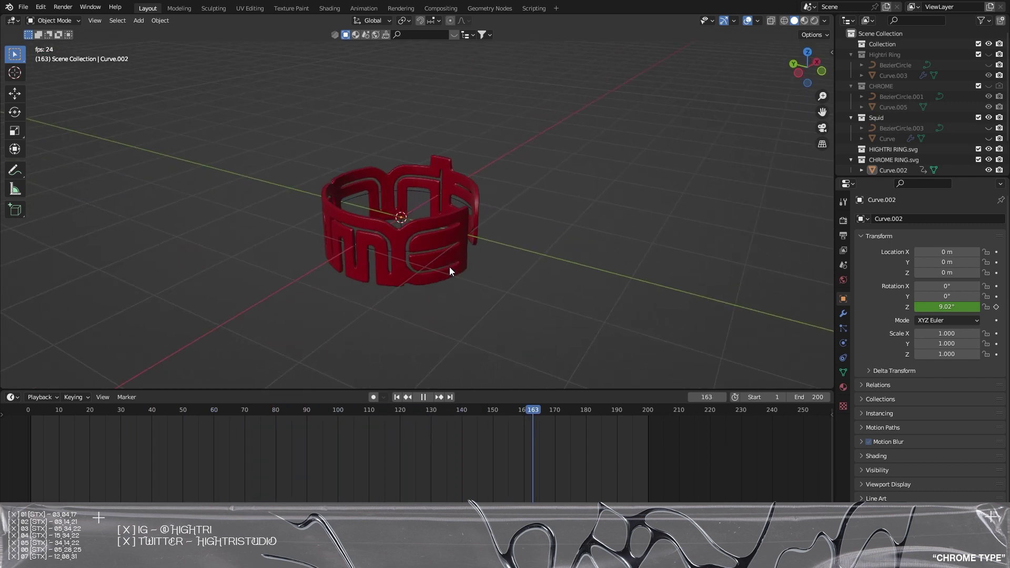
{"action": "key", "text": "space"}
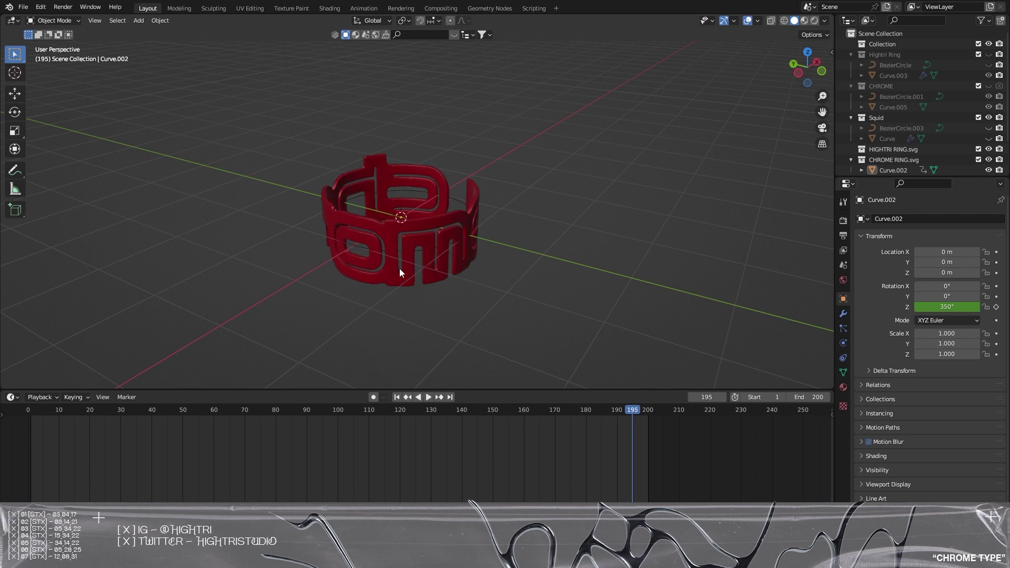